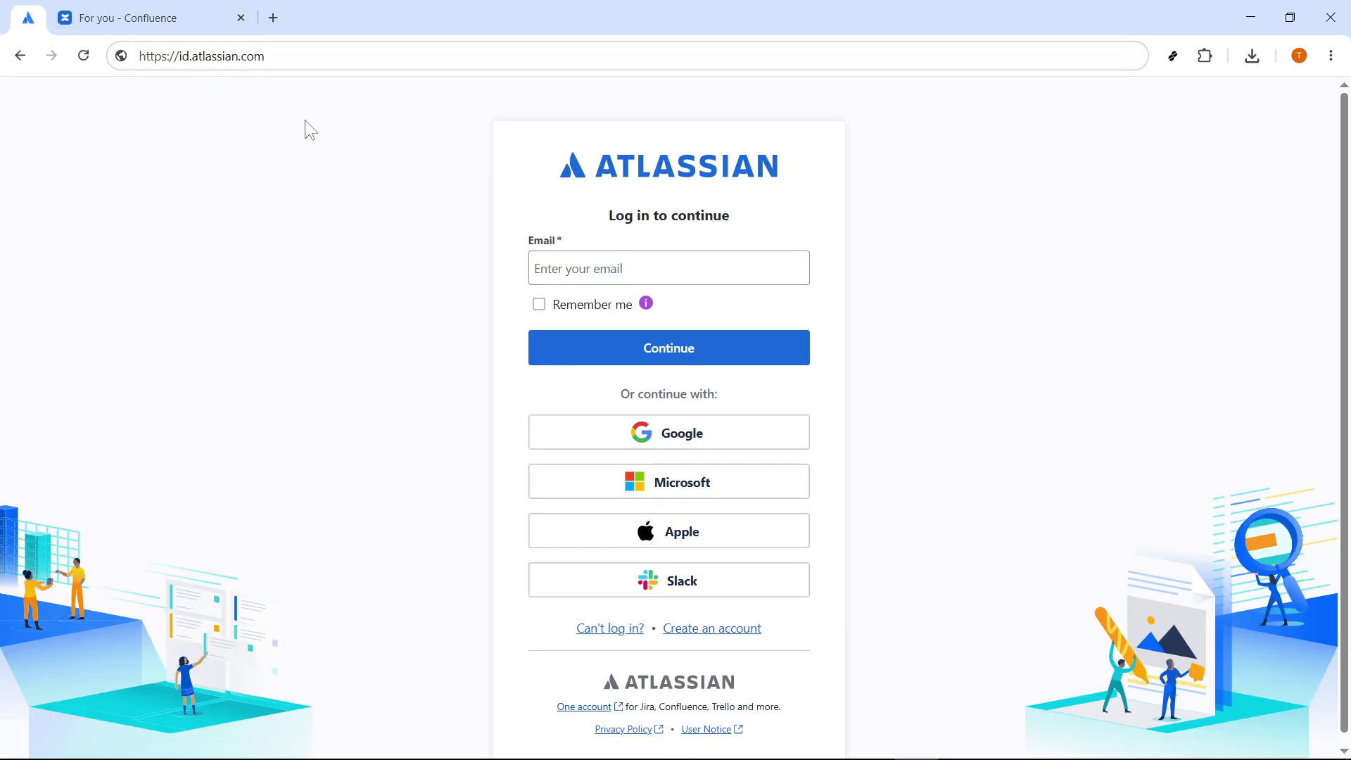
Switch to Confluence and create a new page.
click(592, 348)
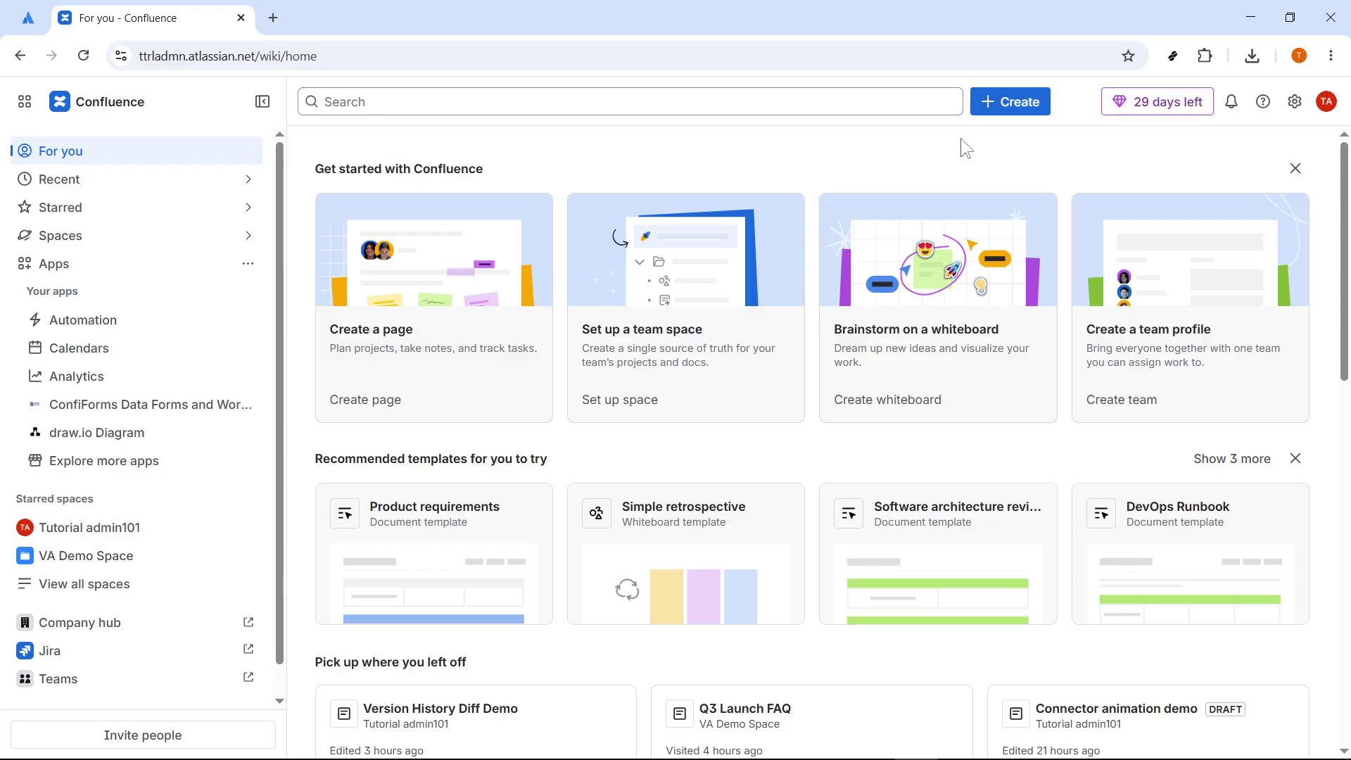
click(1014, 113)
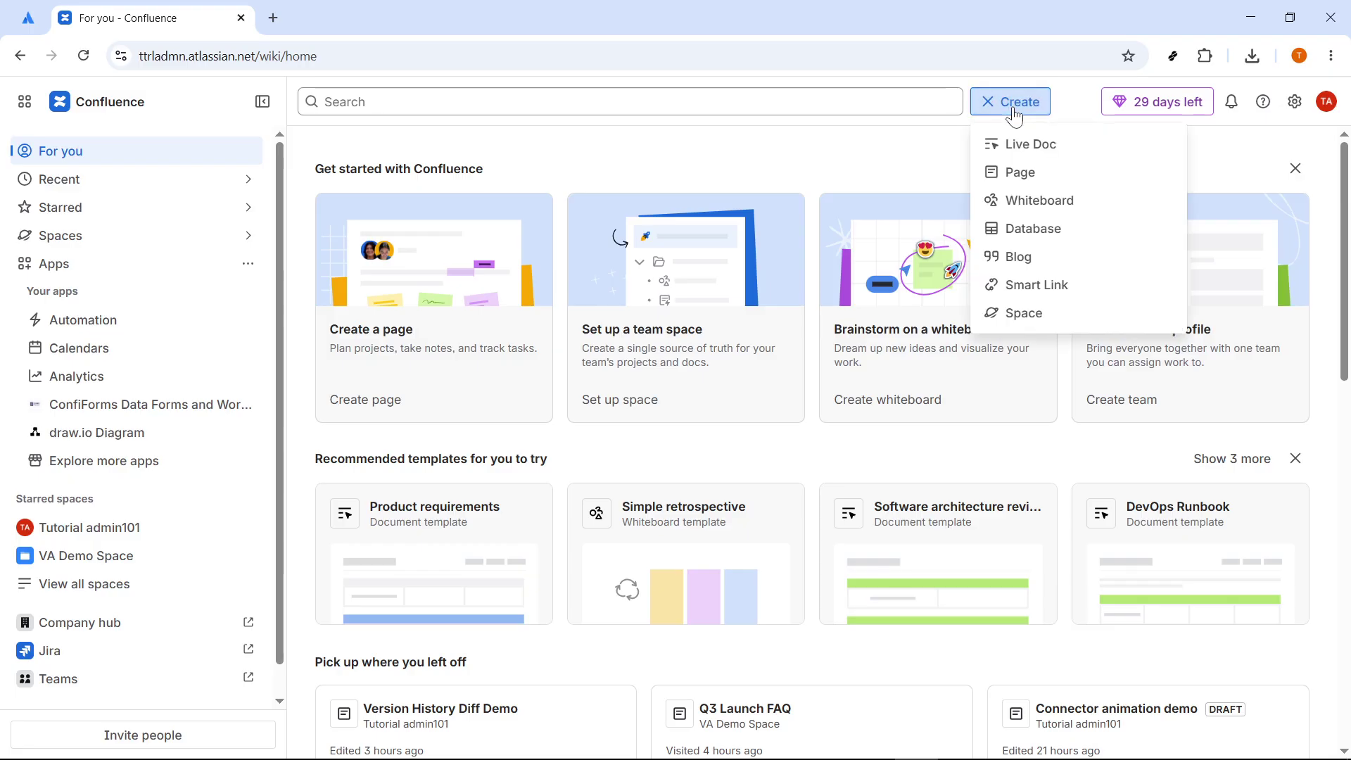
click(1021, 174)
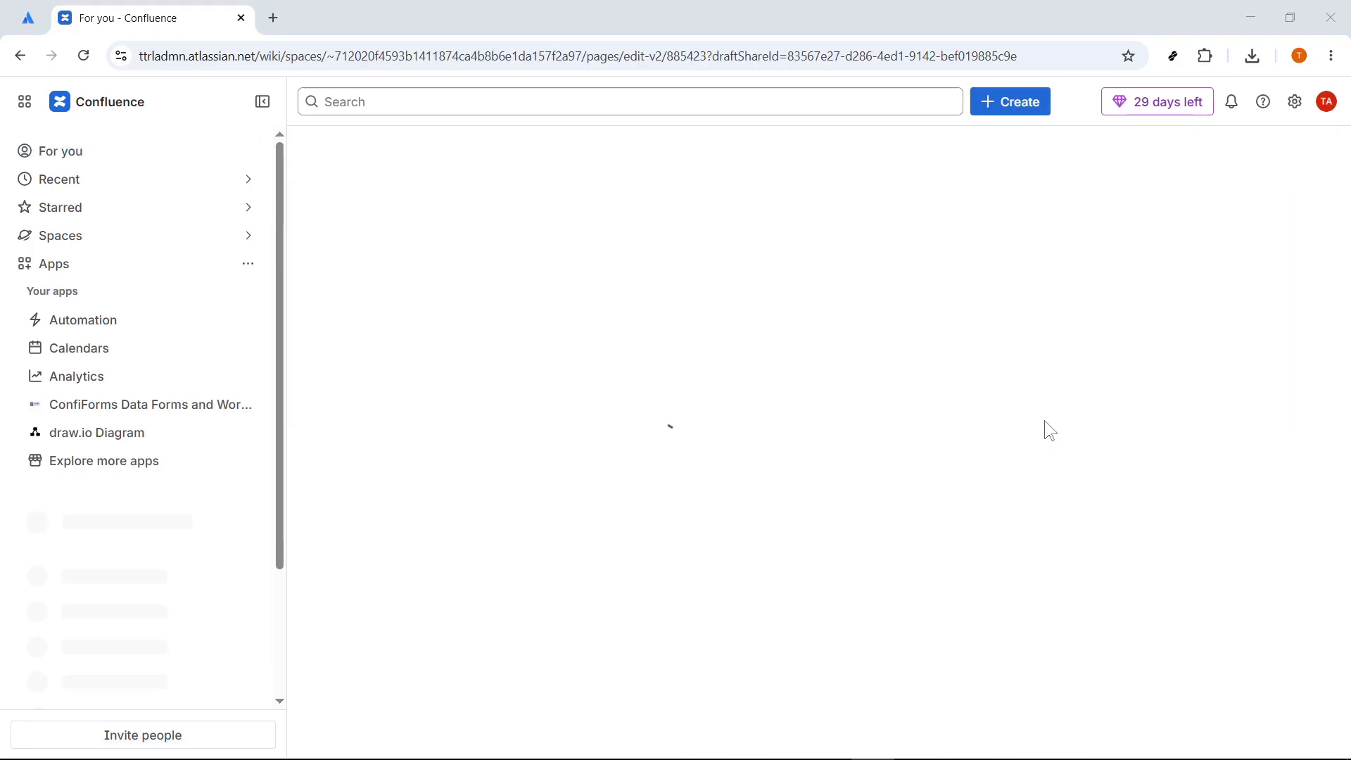
Title the new page "System Access UML Diagram", copying the text from the Notepad notes.
key(alt+Tab)
drag(1122, 468, 926, 473)
key(ctrl+c)
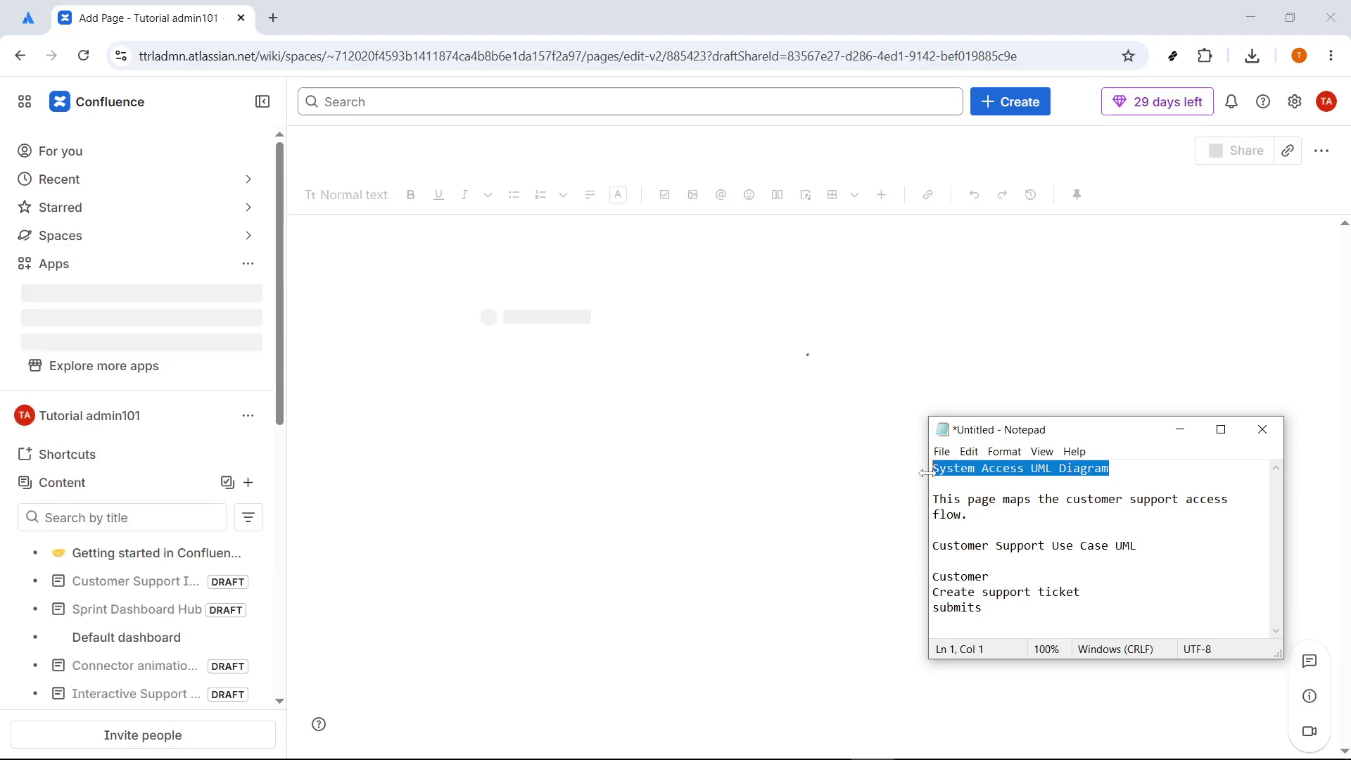
click(1179, 430)
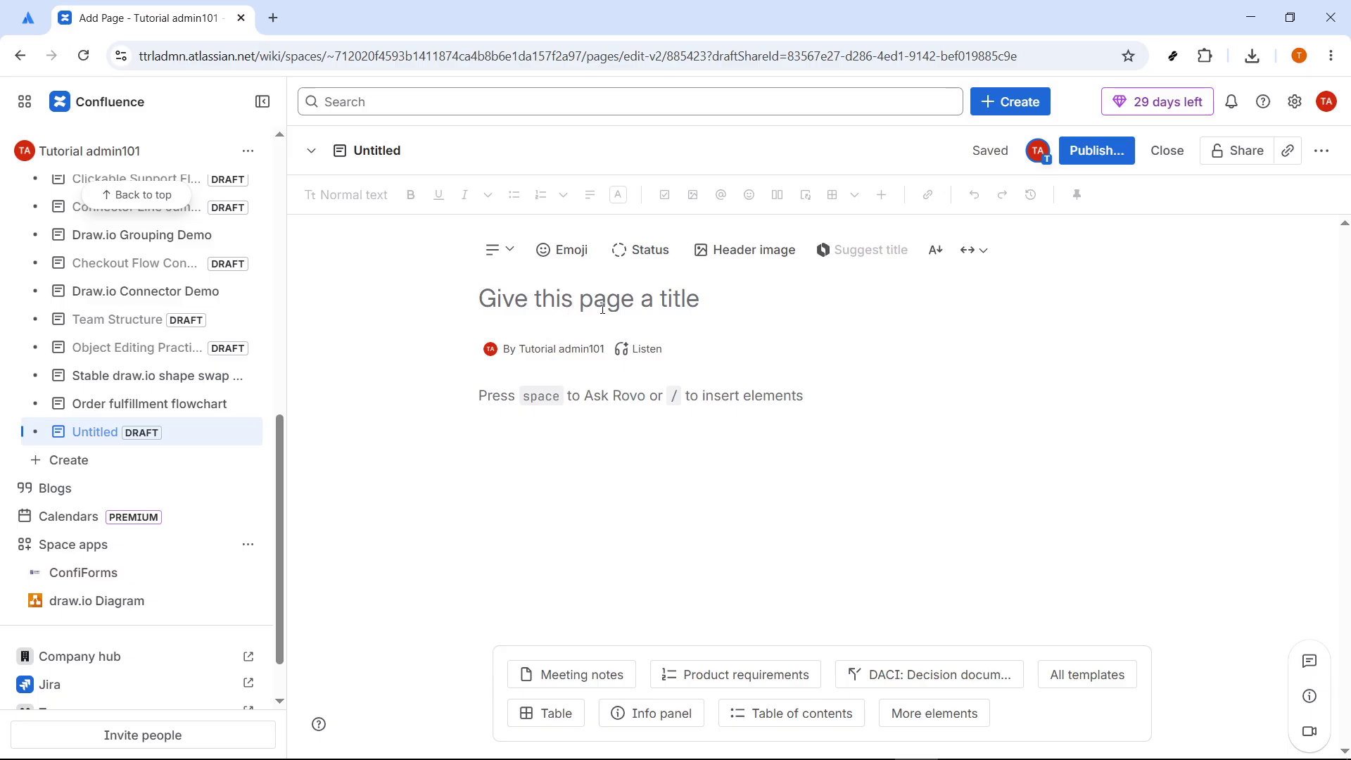
key(ctrl+v)
drag(806, 299, 495, 304)
click(487, 304)
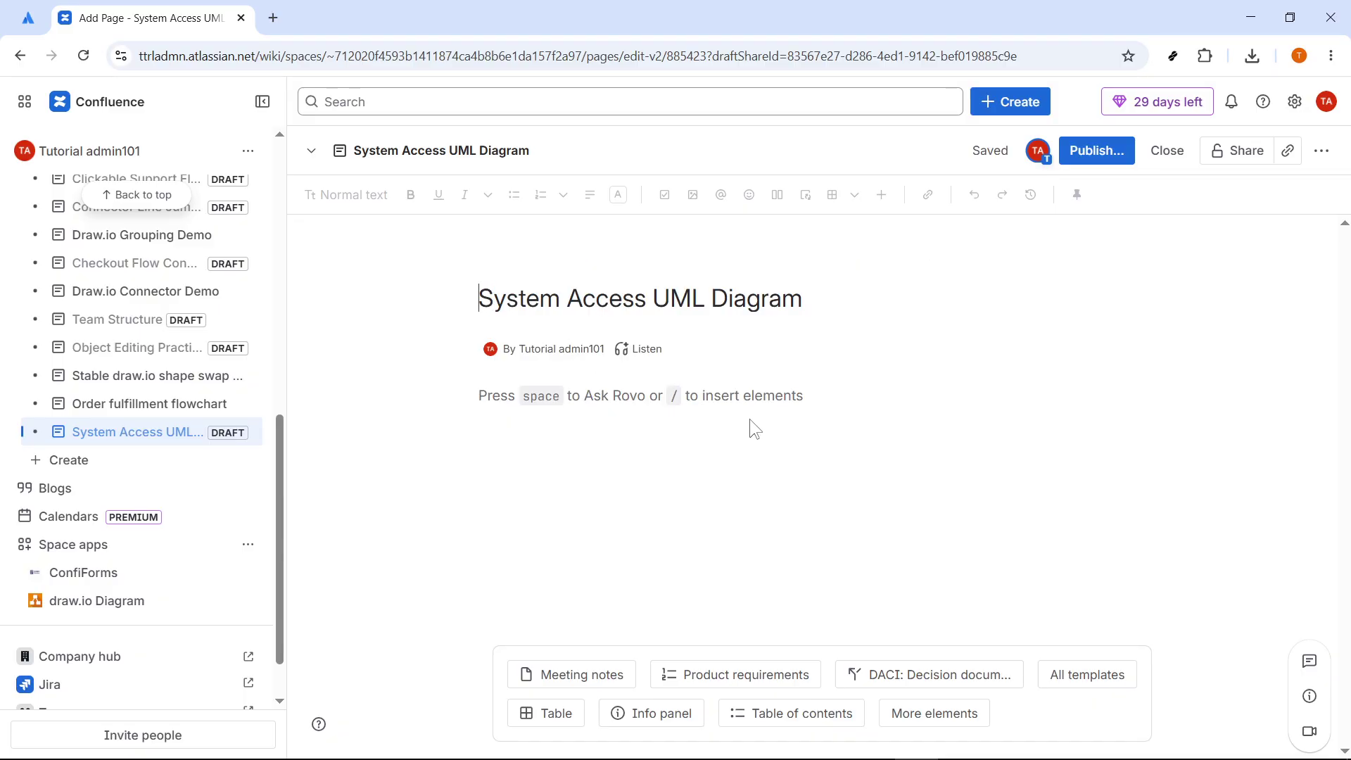
Add the body text "This page maps the customer support access flow." below the title, copied from the Notepad notes.
key(Return)
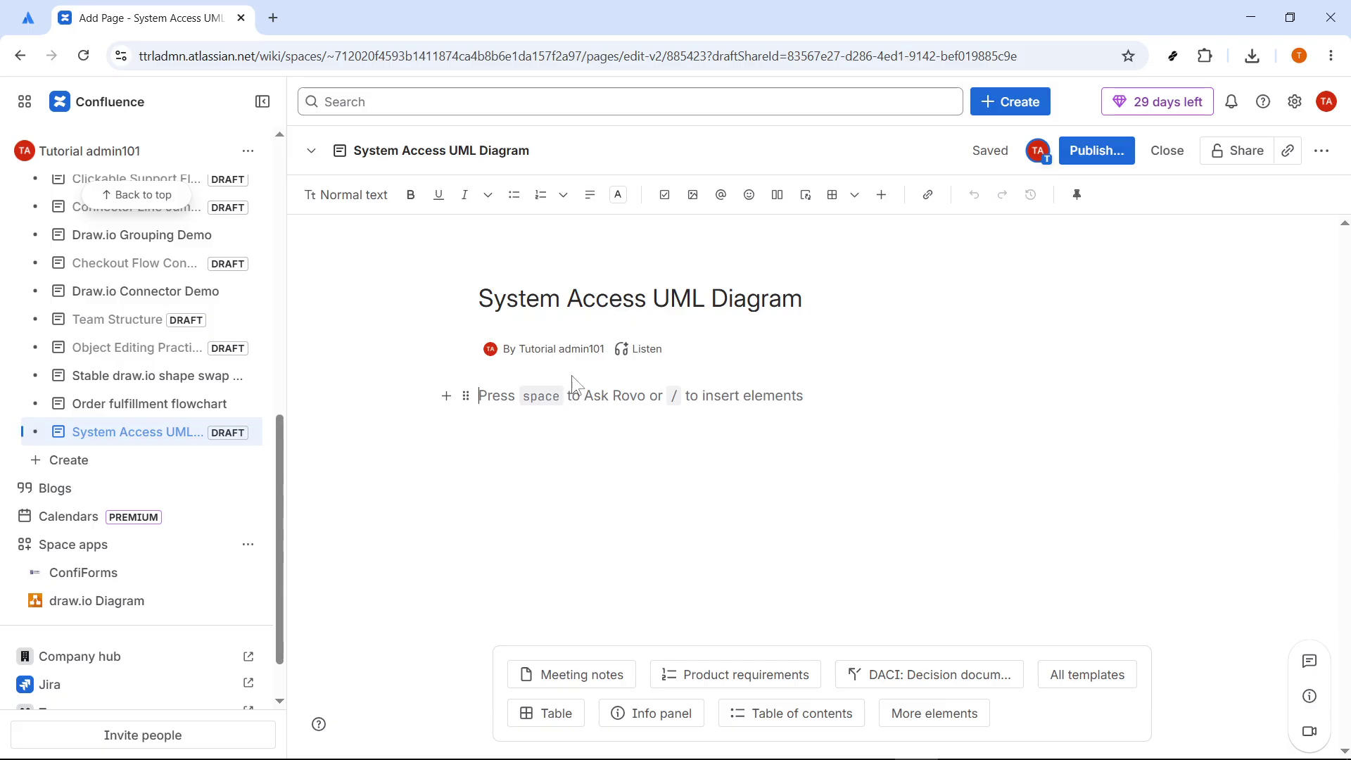
key(alt+Tab)
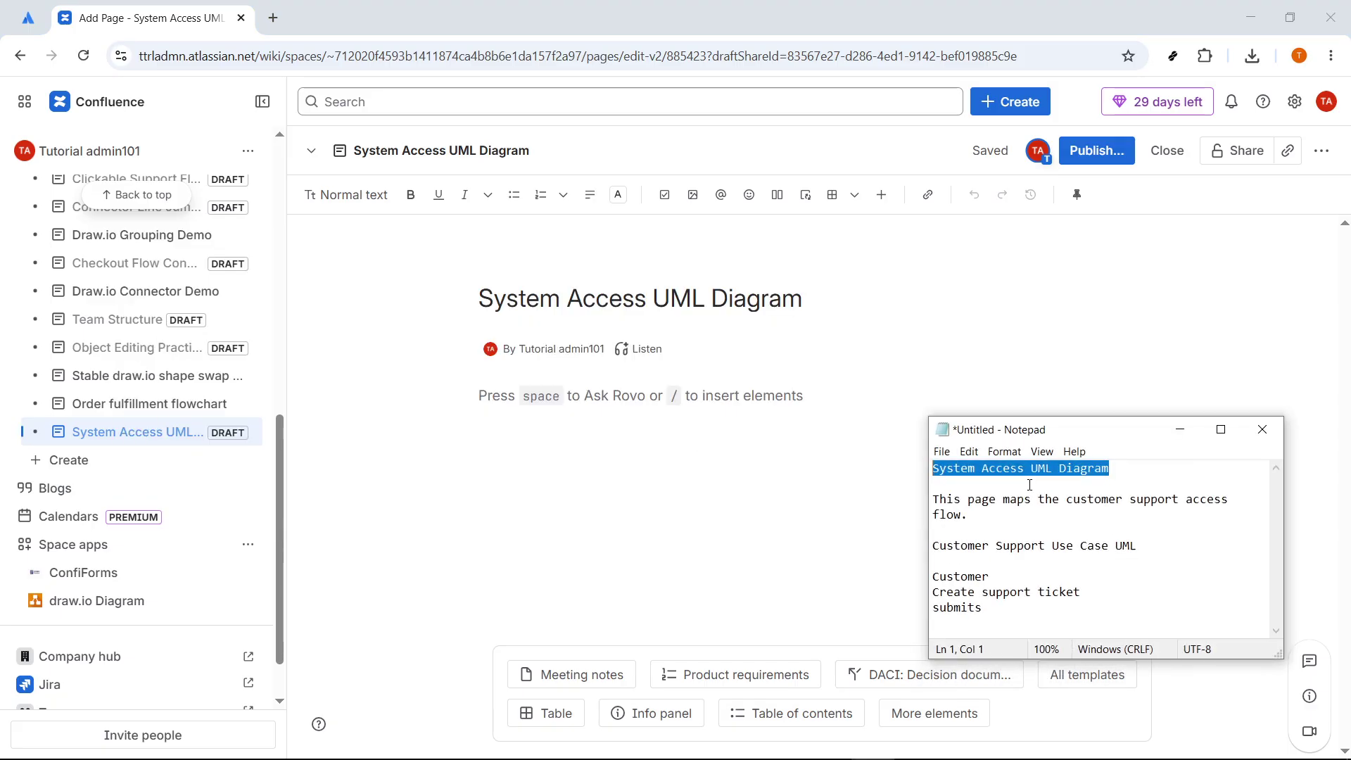
drag(1137, 519, 922, 501)
key(ctrl+c)
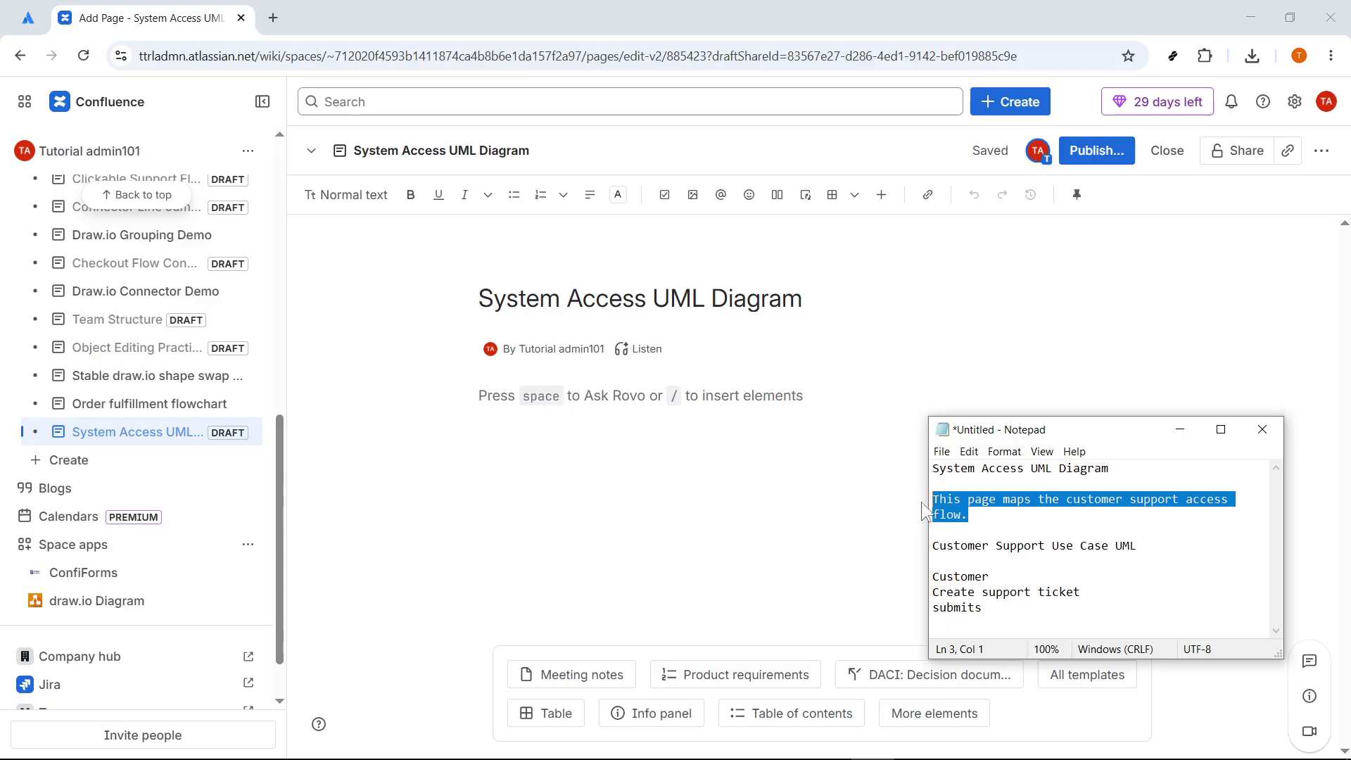
key(alt+Tab)
key(ctrl+v)
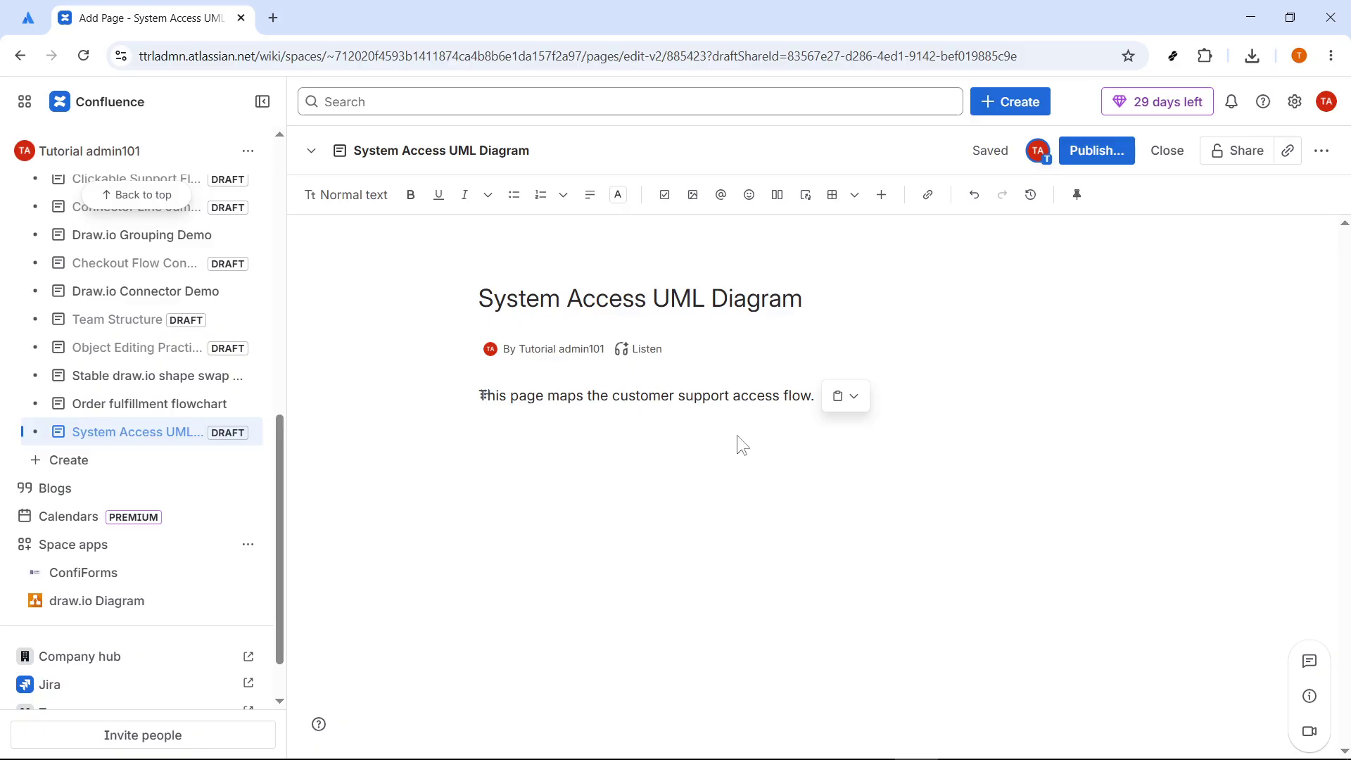
Insert a new draw.io Diagram on a new line below the introductory sentence.
key(Return)
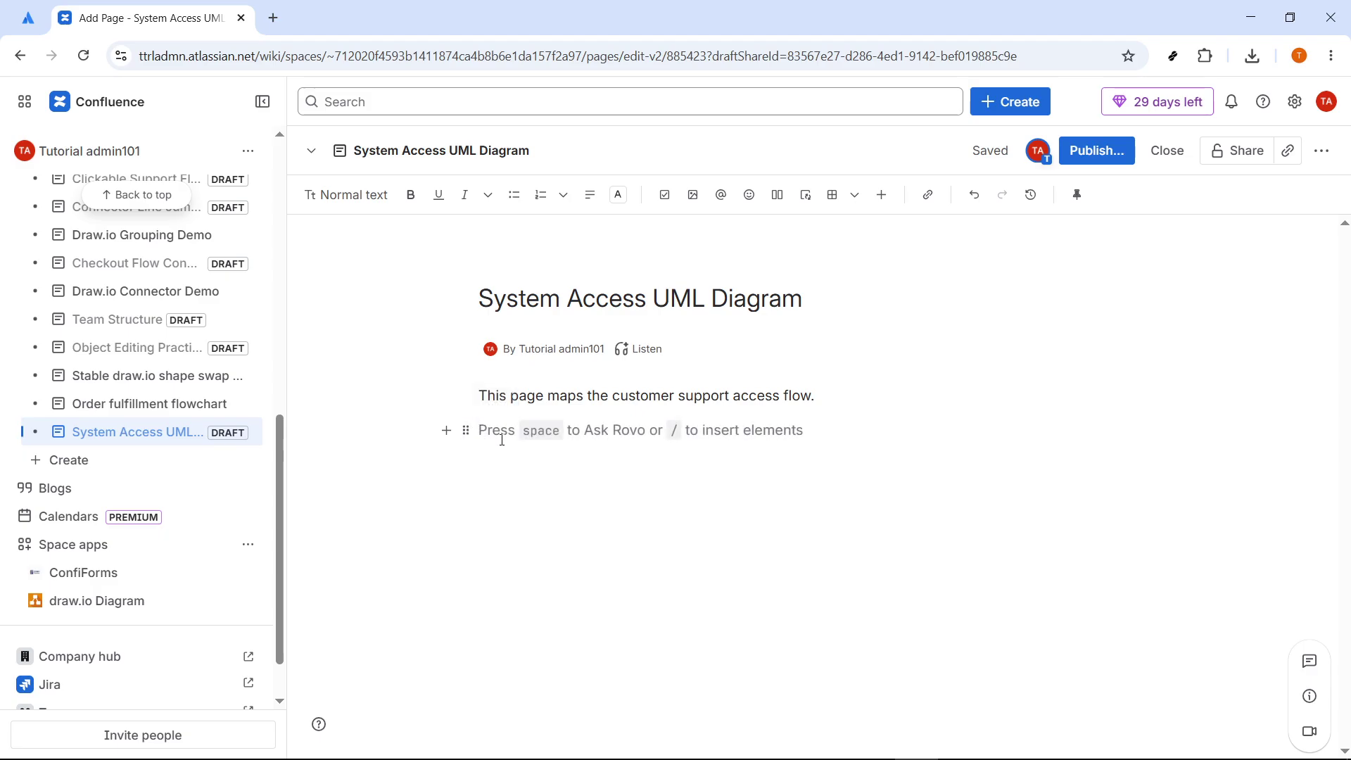
text(/draw)
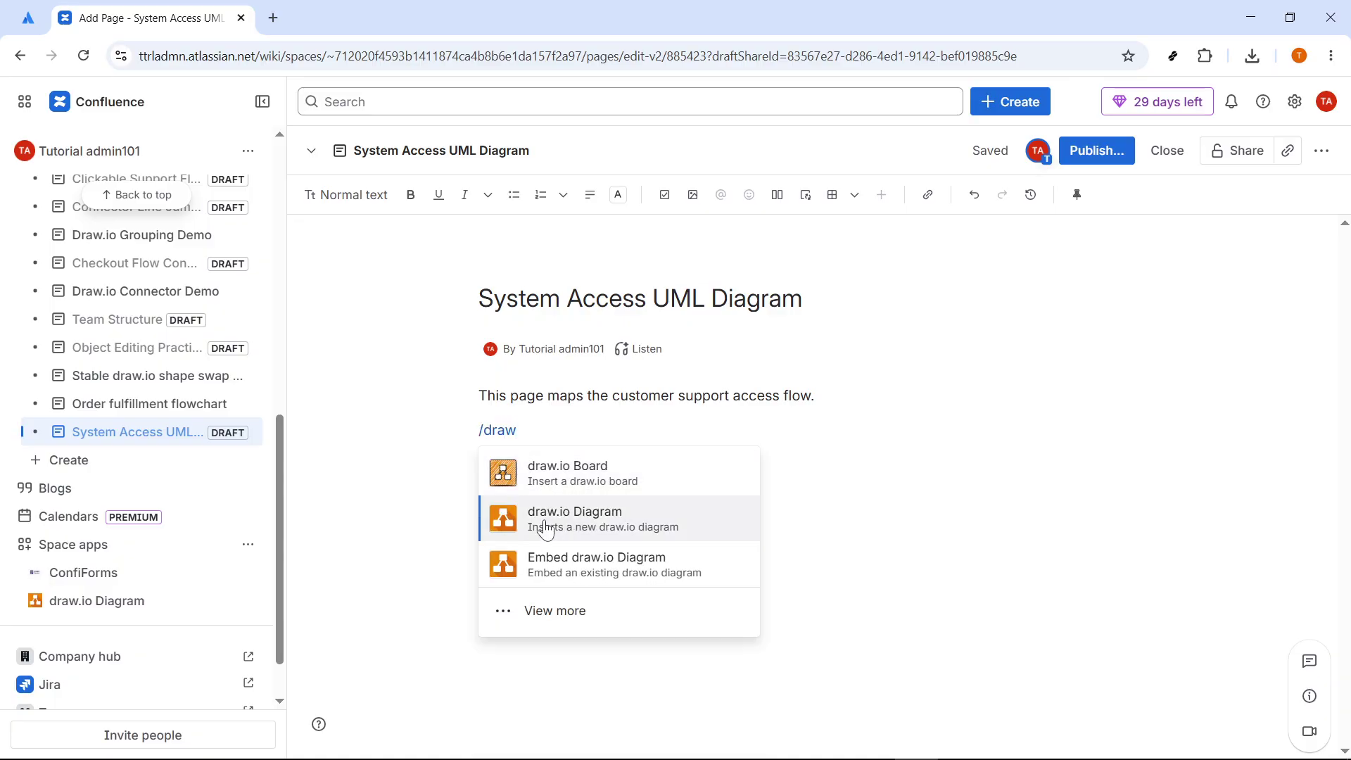
click(575, 519)
Create a blank diagram named "Customer Support Use Case UML", taking the name from the Notepad notes.
key(alt+Tab)
drag(1136, 547, 923, 547)
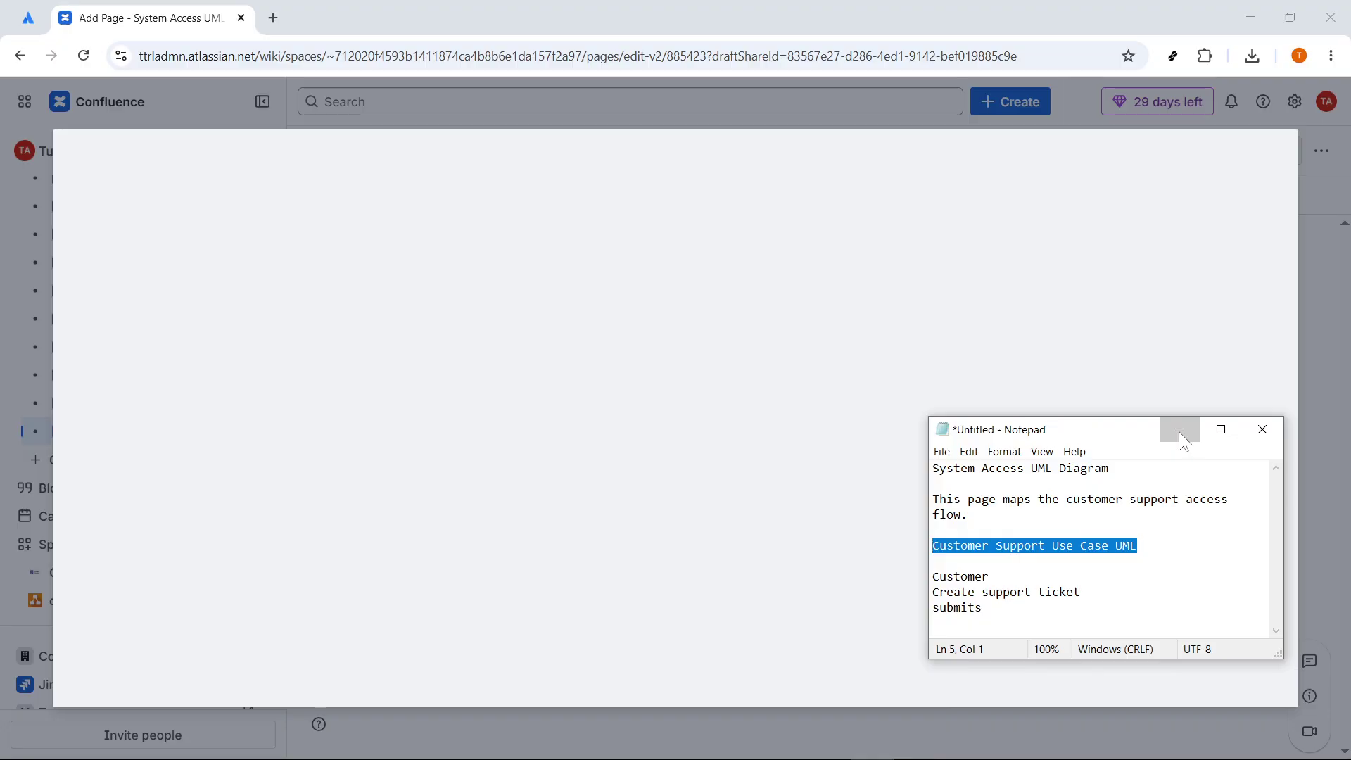
click(1180, 430)
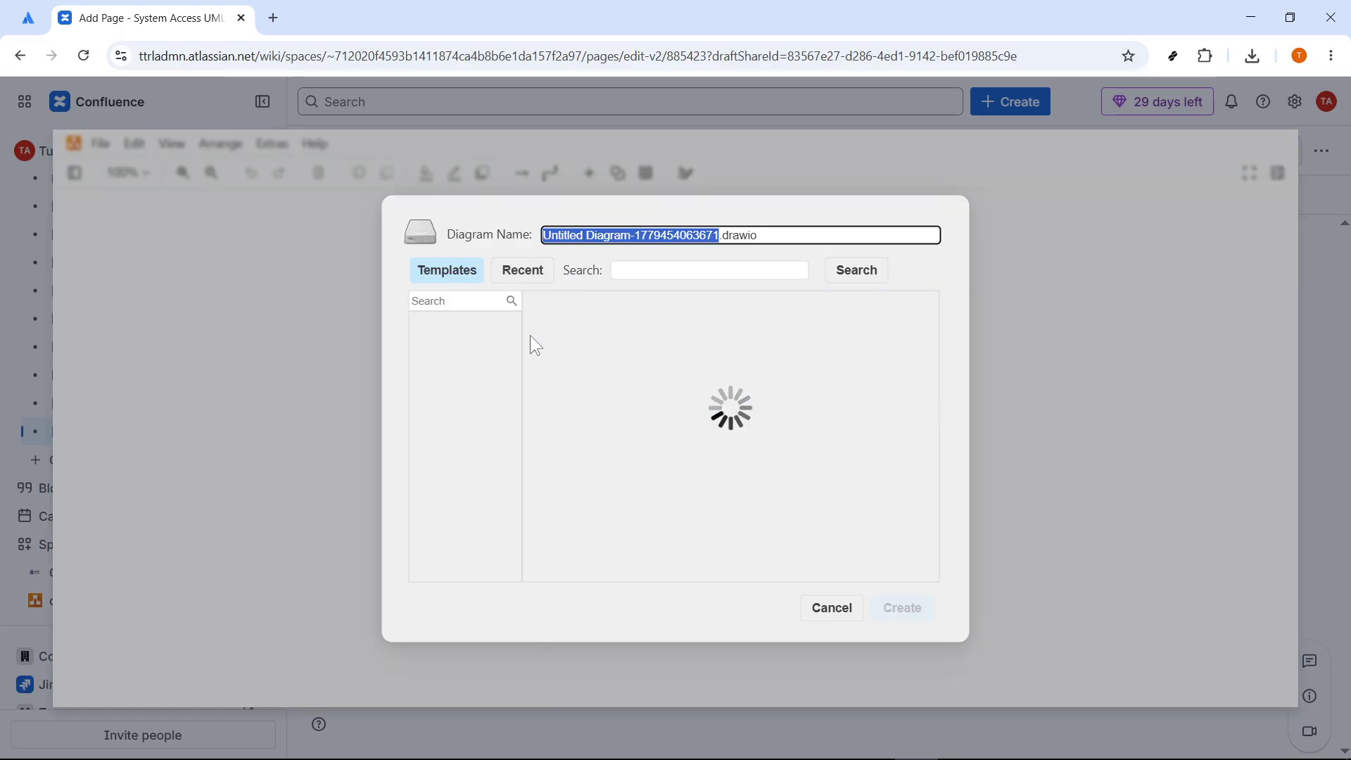
drag(761, 236, 534, 240)
text(Customer Support Use Case UML)
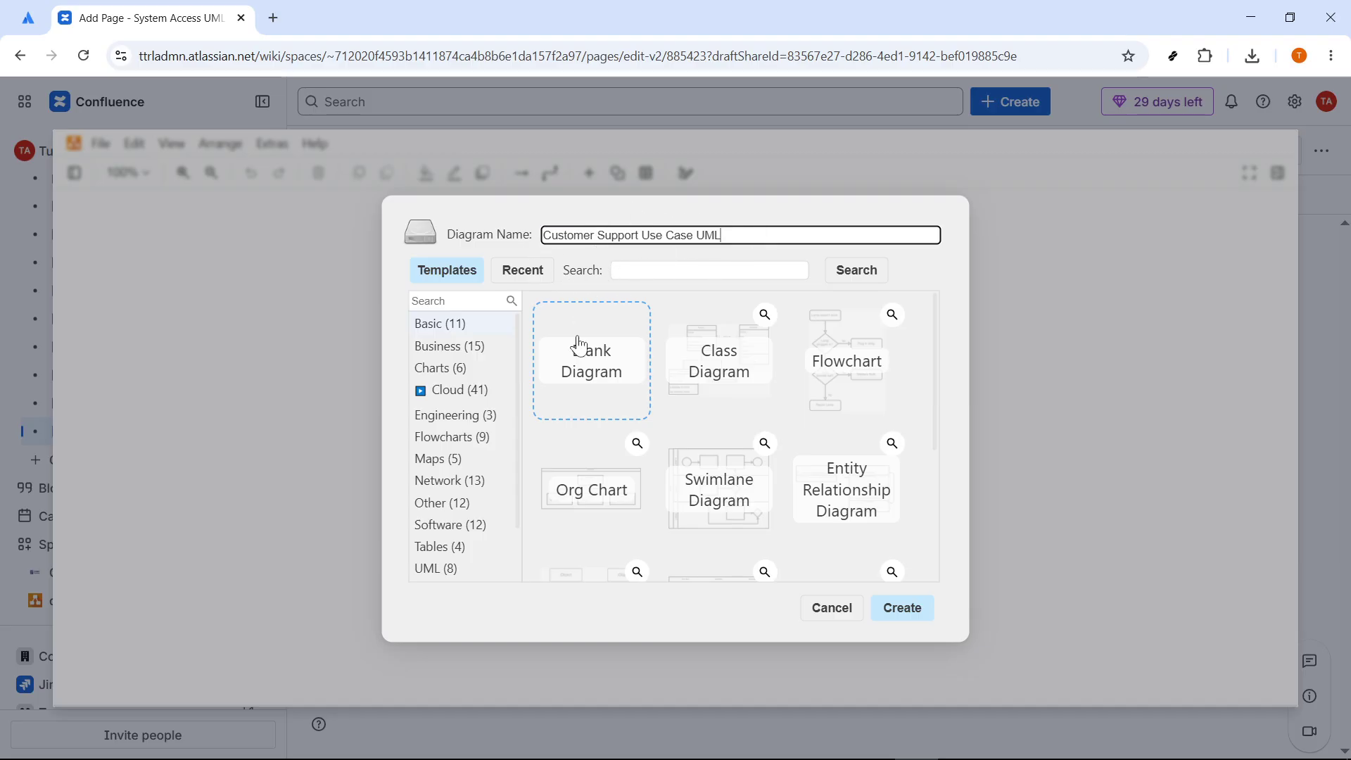
click(601, 359)
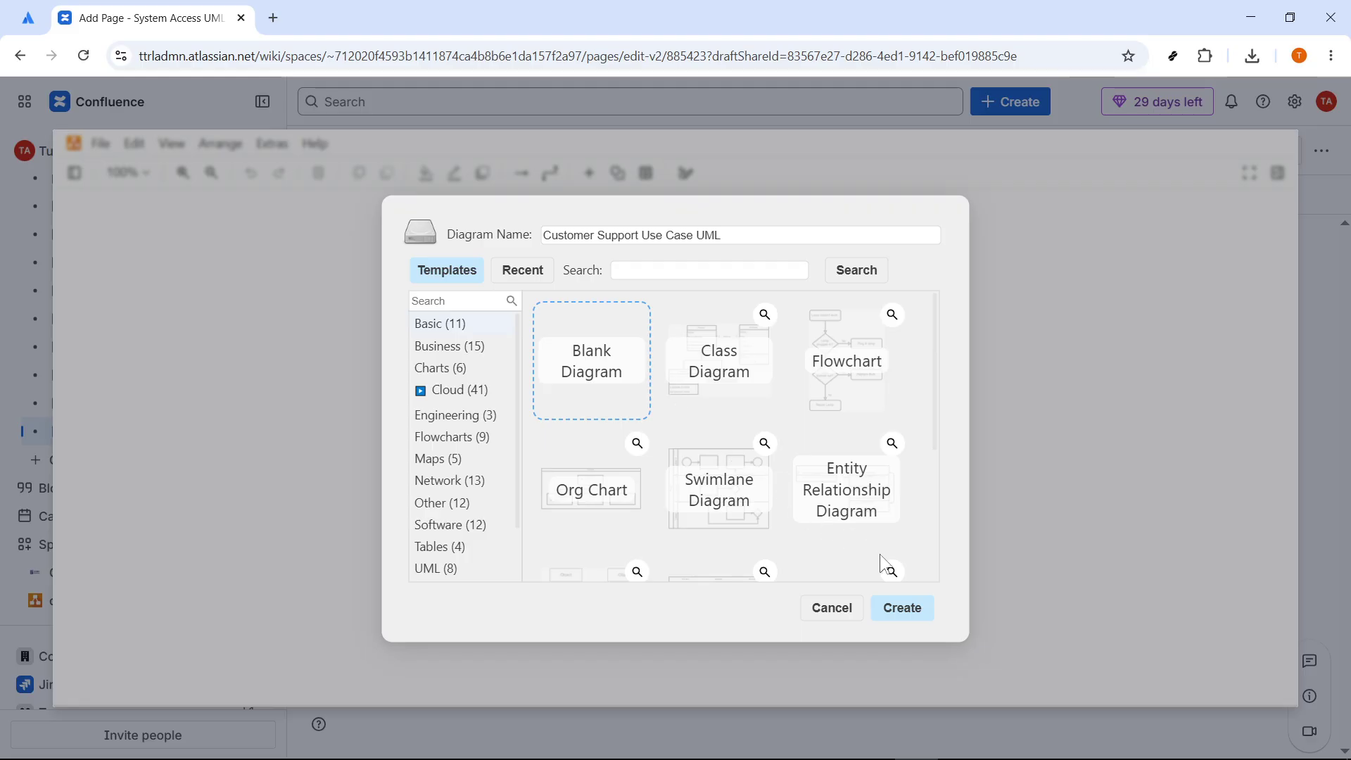
click(889, 609)
Switch to Notepad, copy "Customer" from the notes and return to the diagram.
key(alt+Tab)
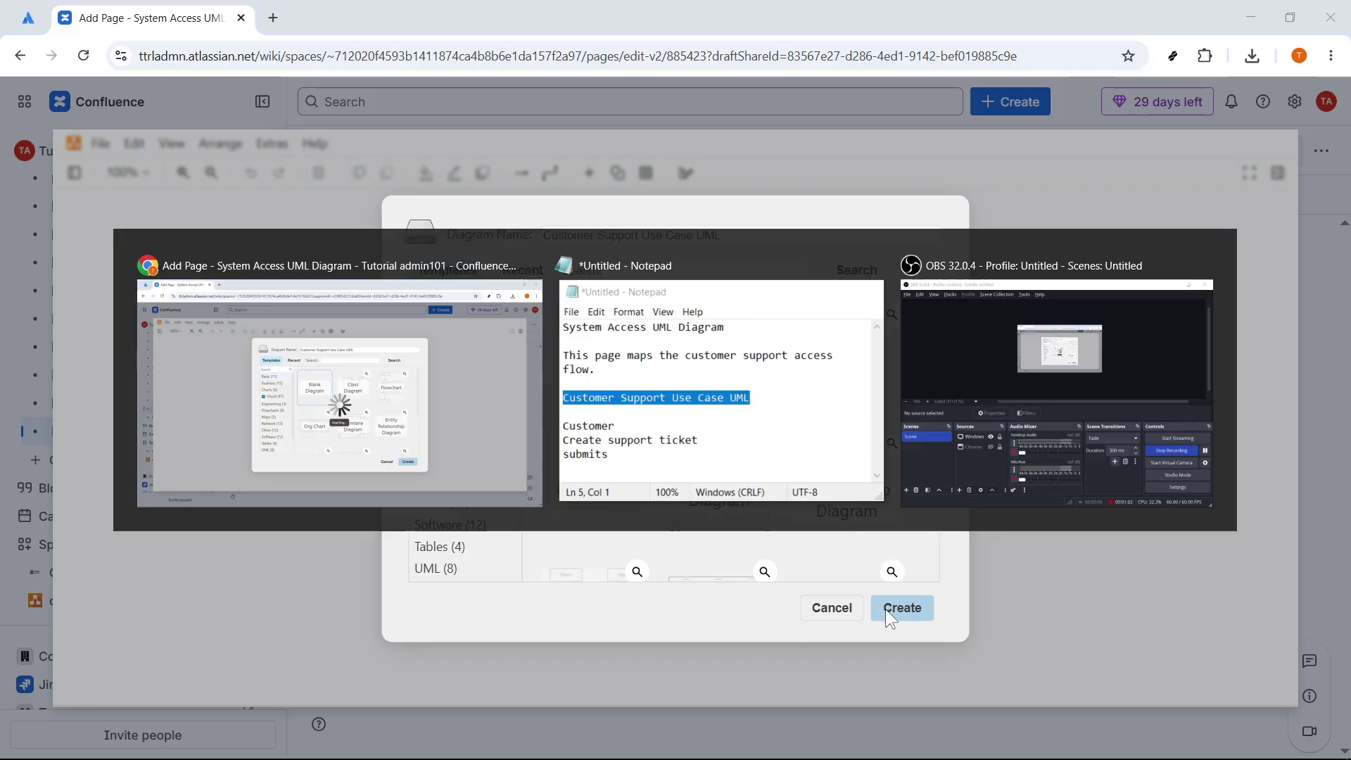
drag(1077, 571, 927, 577)
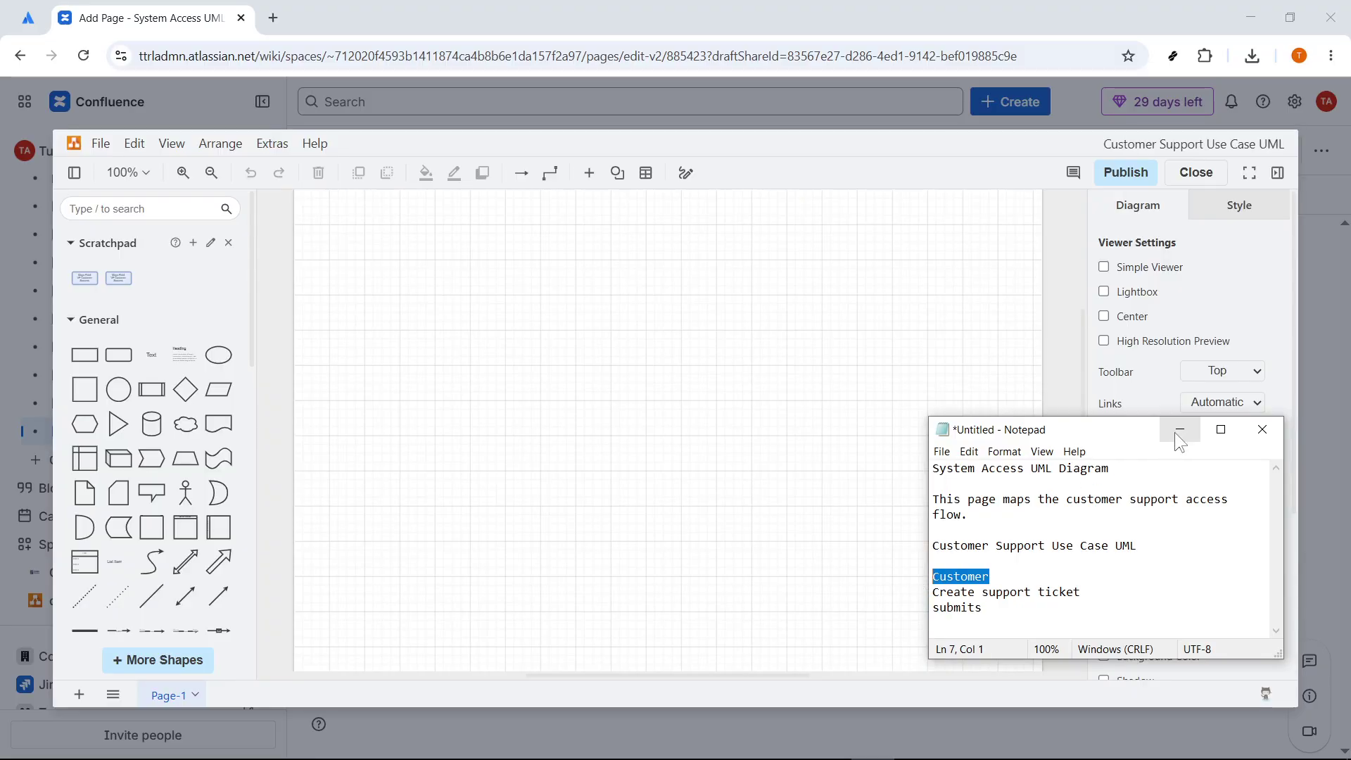
click(1180, 429)
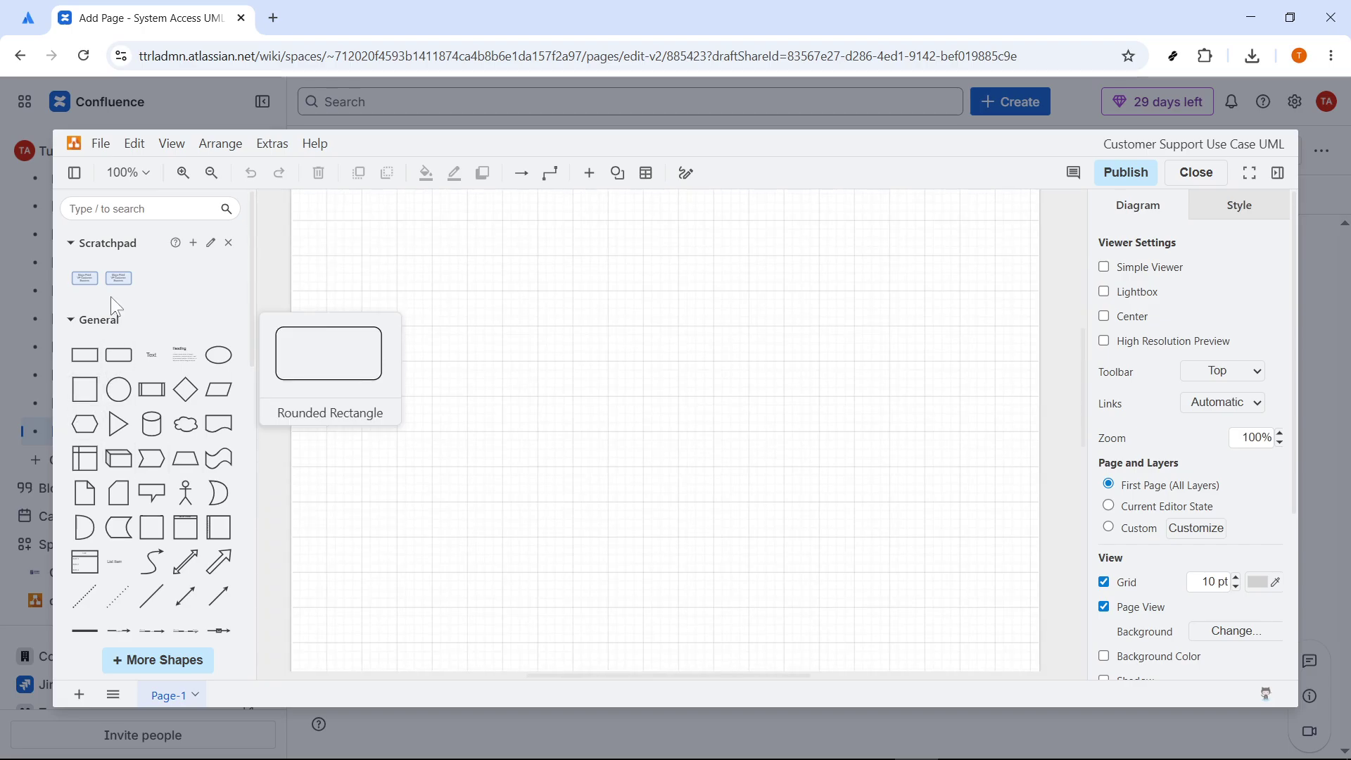
Check the available shape libraries for the UML shape set.
scroll(114, 454, down, 5)
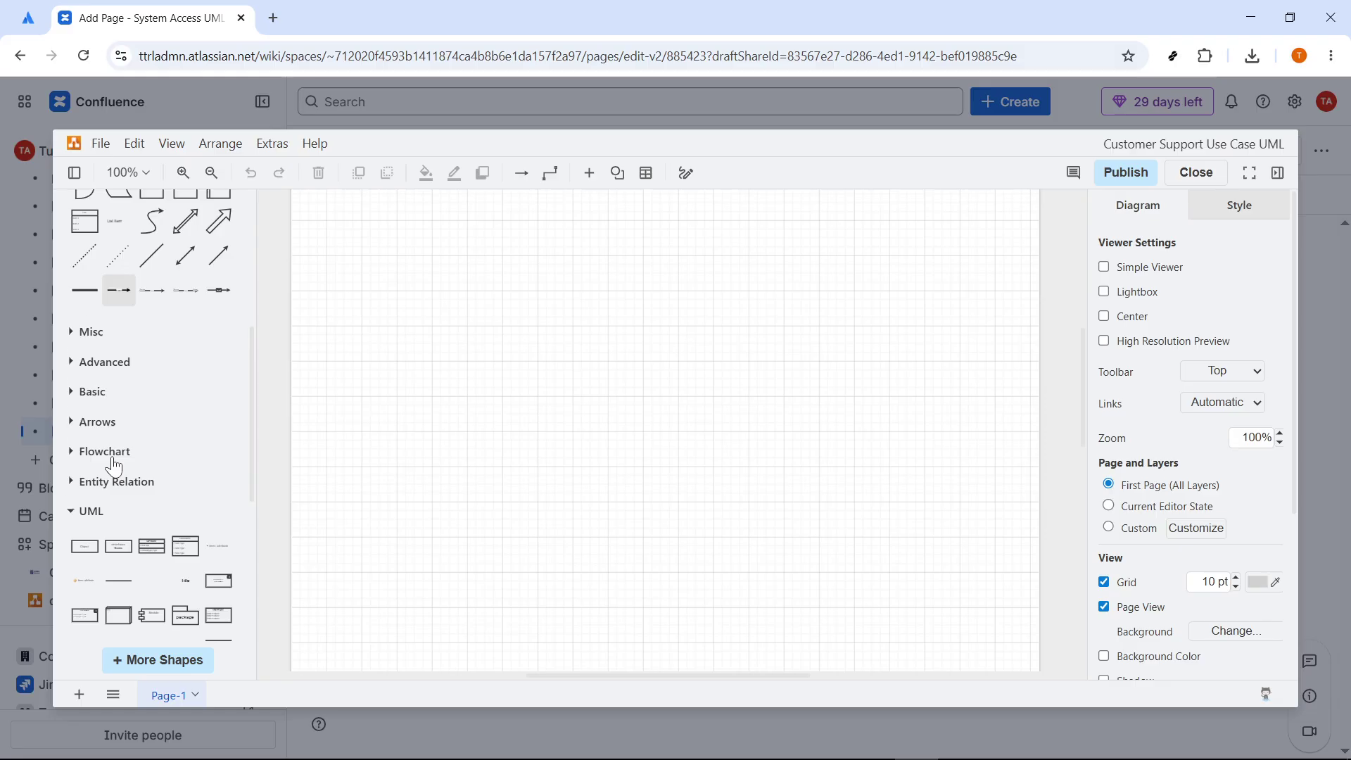
click(91, 504)
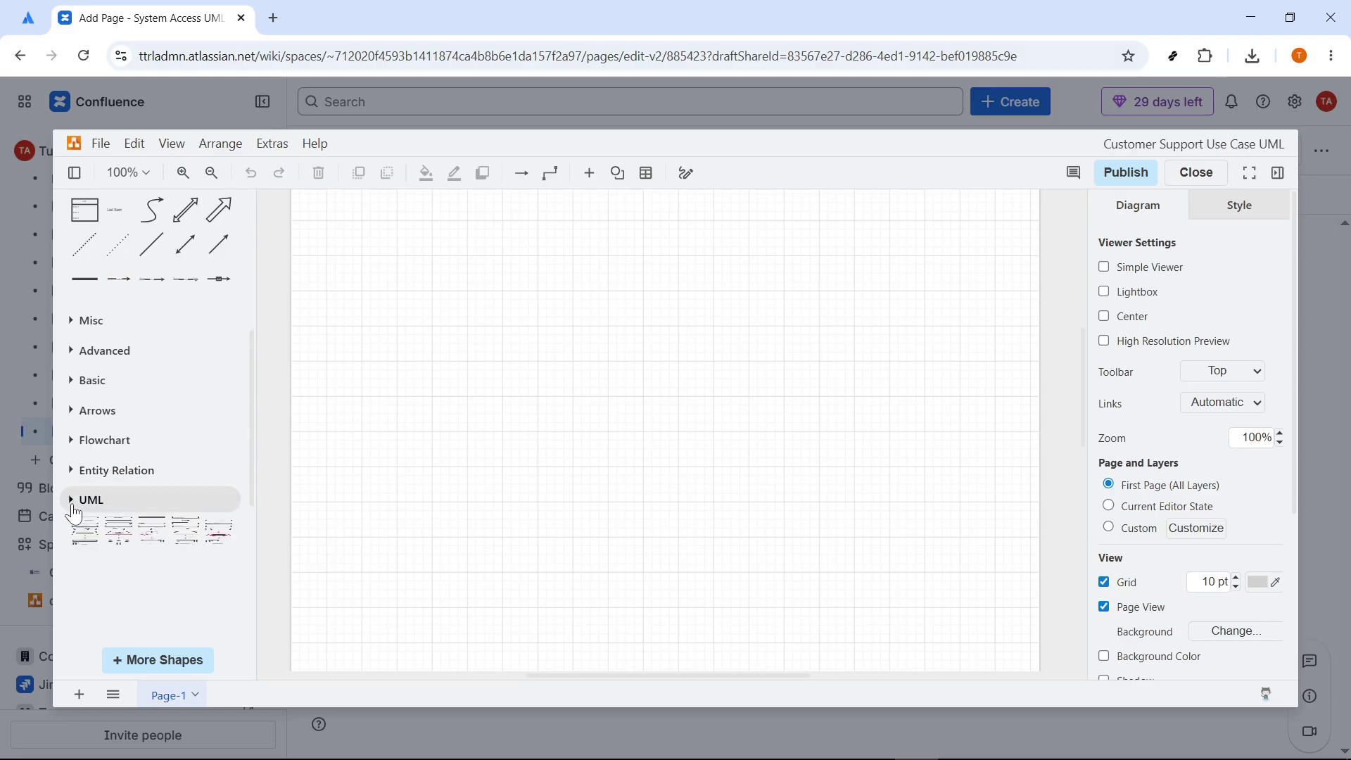
click(141, 659)
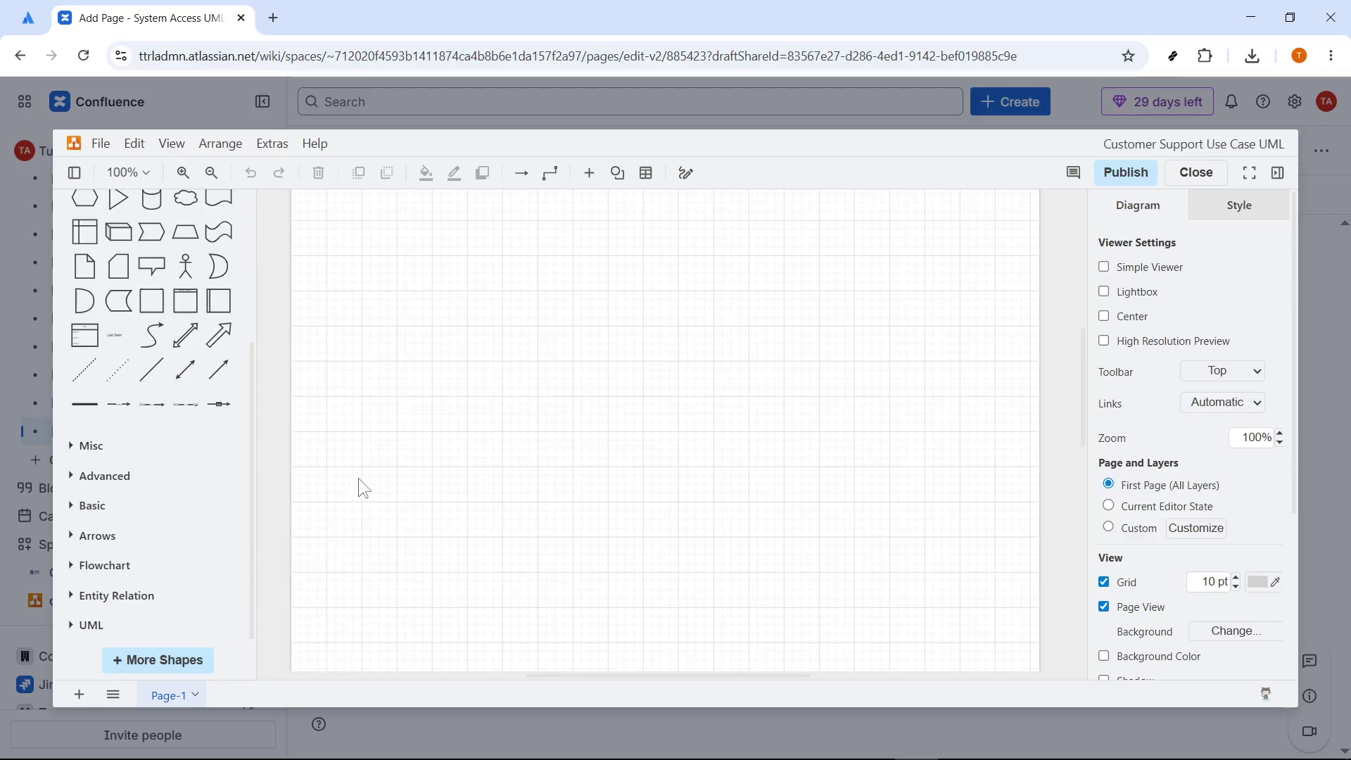
scroll(414, 440, down, 5)
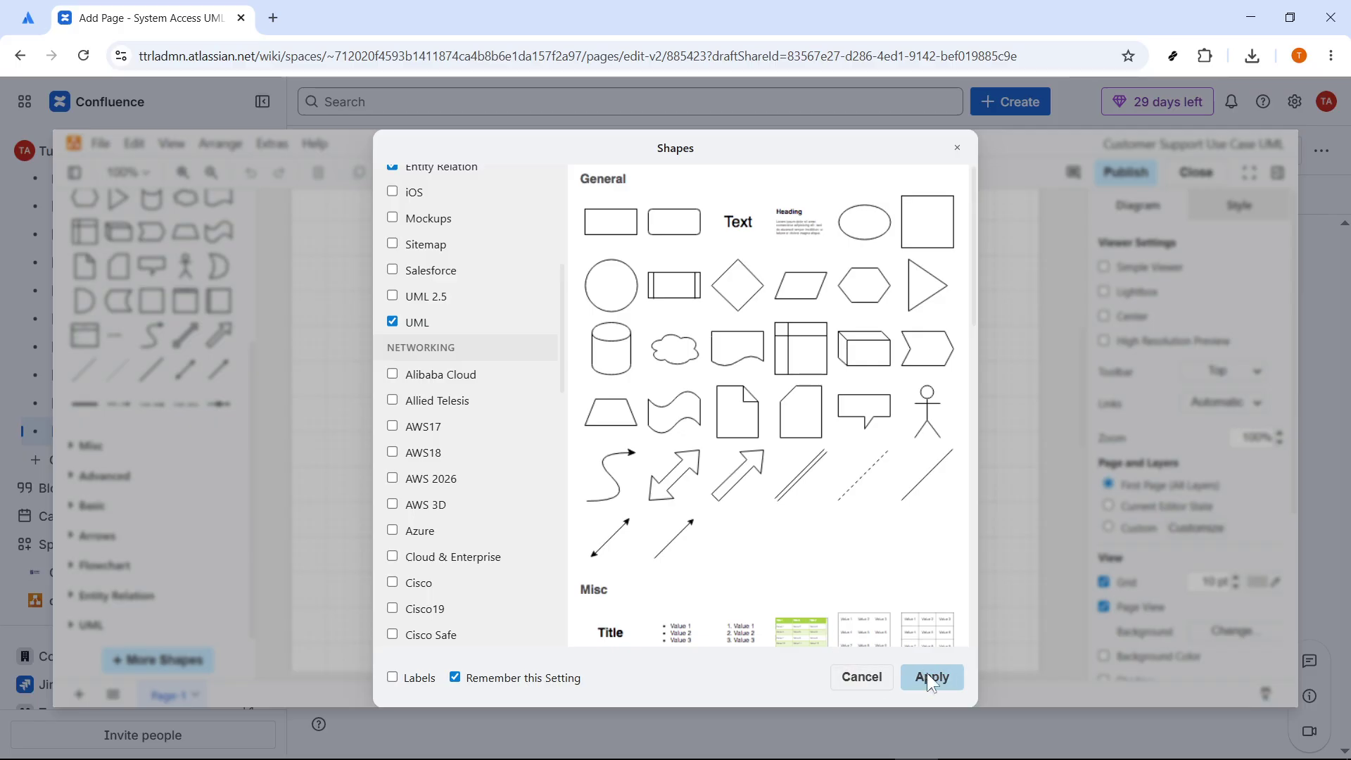
click(957, 147)
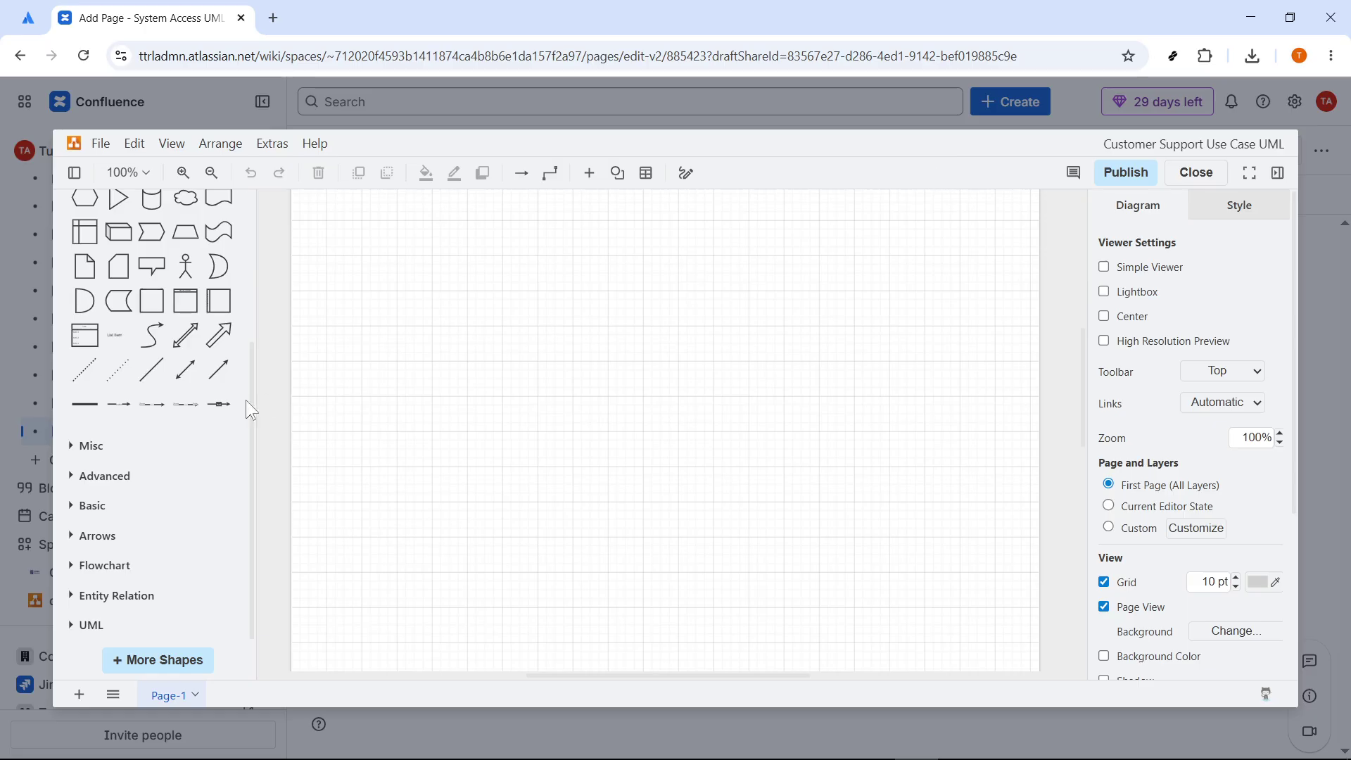
Expand the UML shapes and place an Actor labelled "Customer" in the upper-left part of the canvas.
click(81, 625)
scroll(112, 563, down, 5)
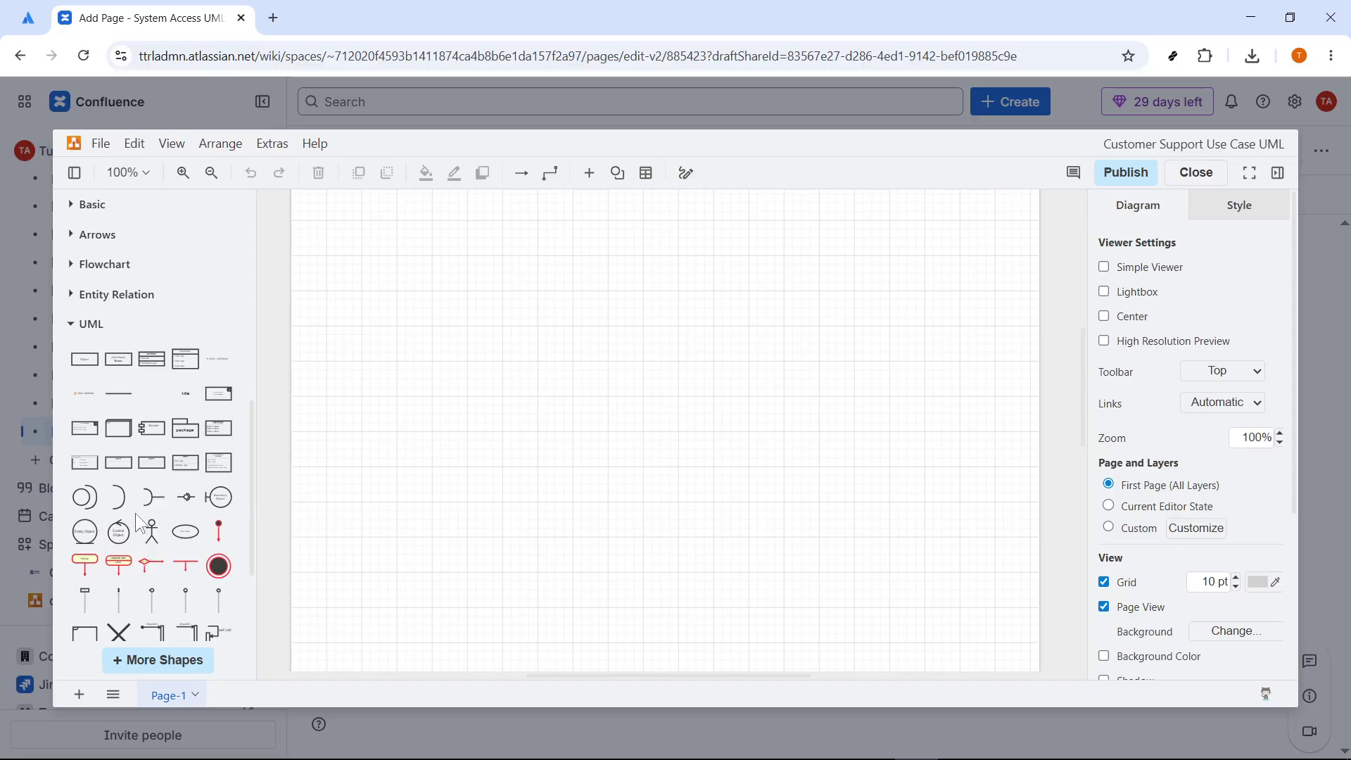
drag(151, 529, 394, 320)
click(399, 354)
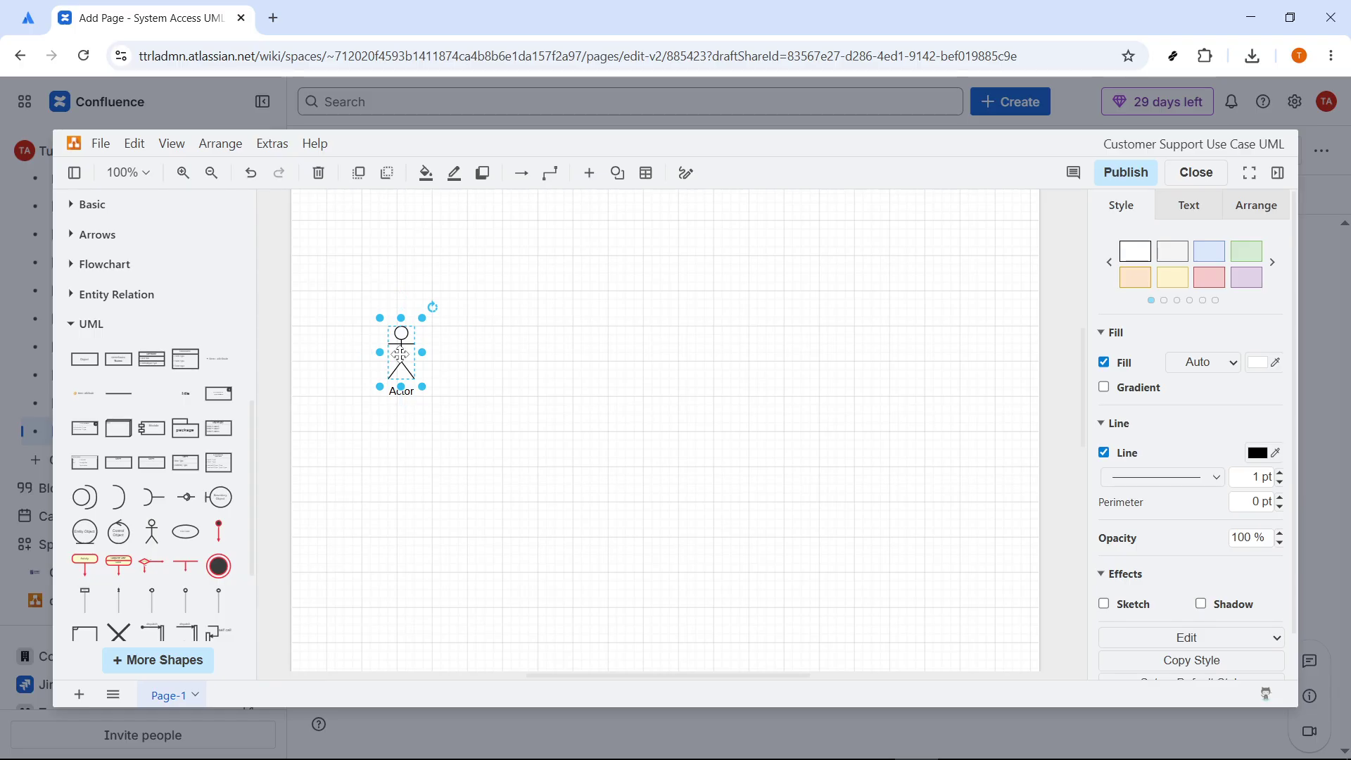
double_click(403, 354)
text(Customer)
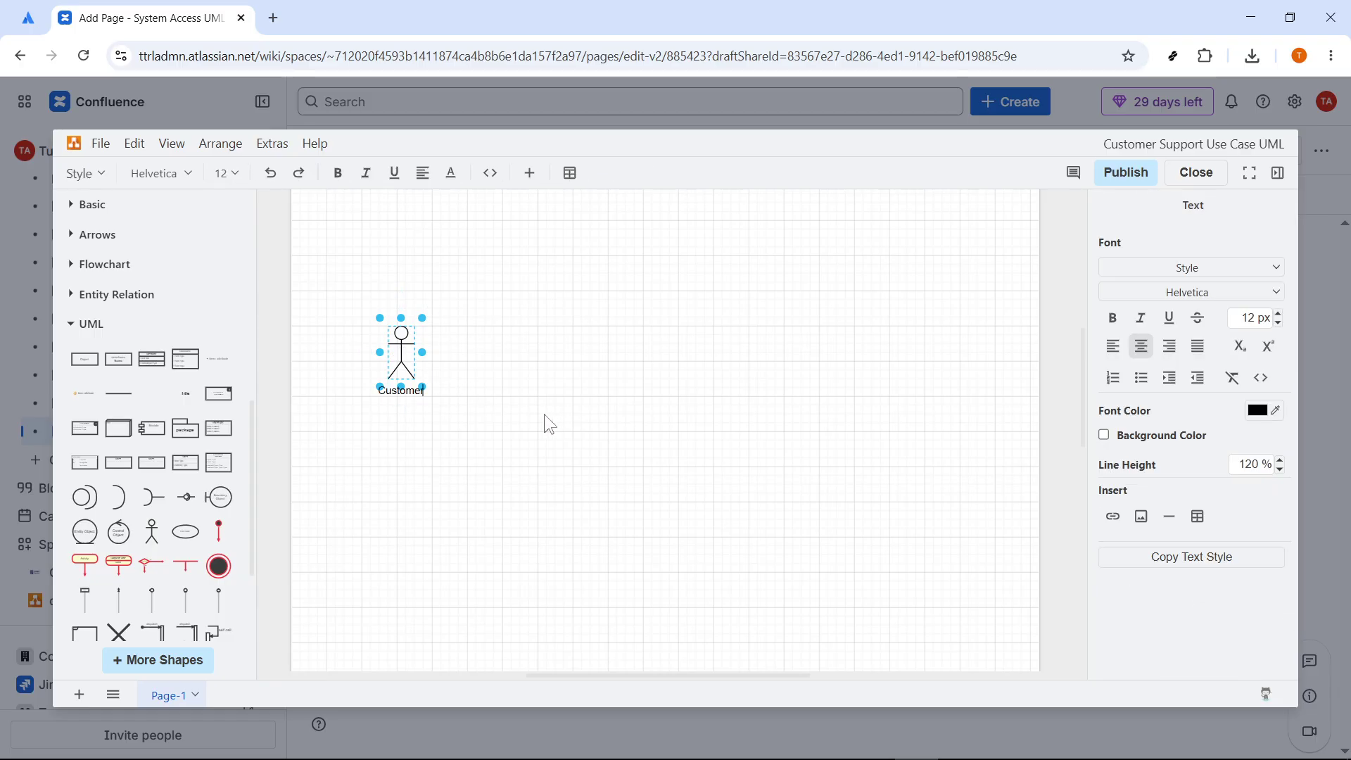
click(469, 468)
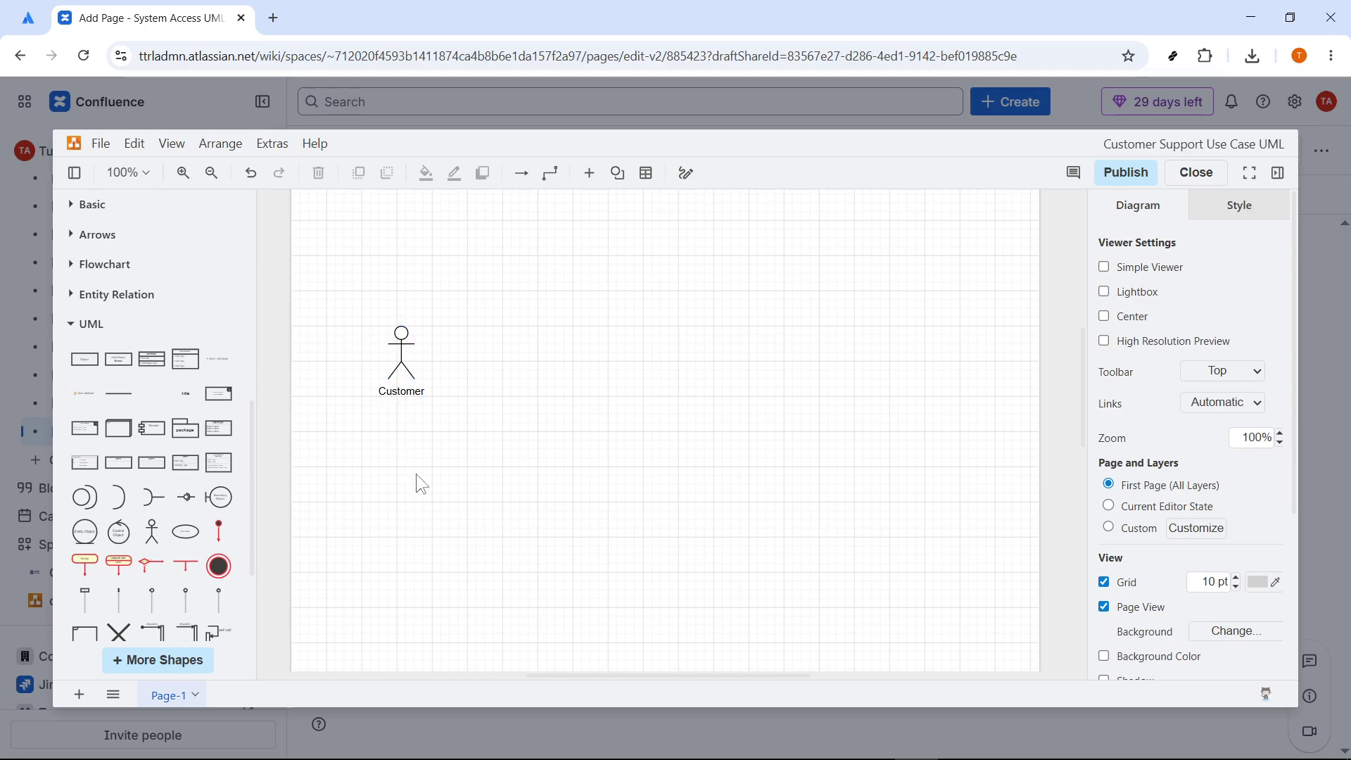
Place a Use Case ellipse labelled "Create support ticket" well to the right of the Customer actor, at the same height.
drag(185, 542, 541, 331)
double_click(594, 362)
key(alt+Tab)
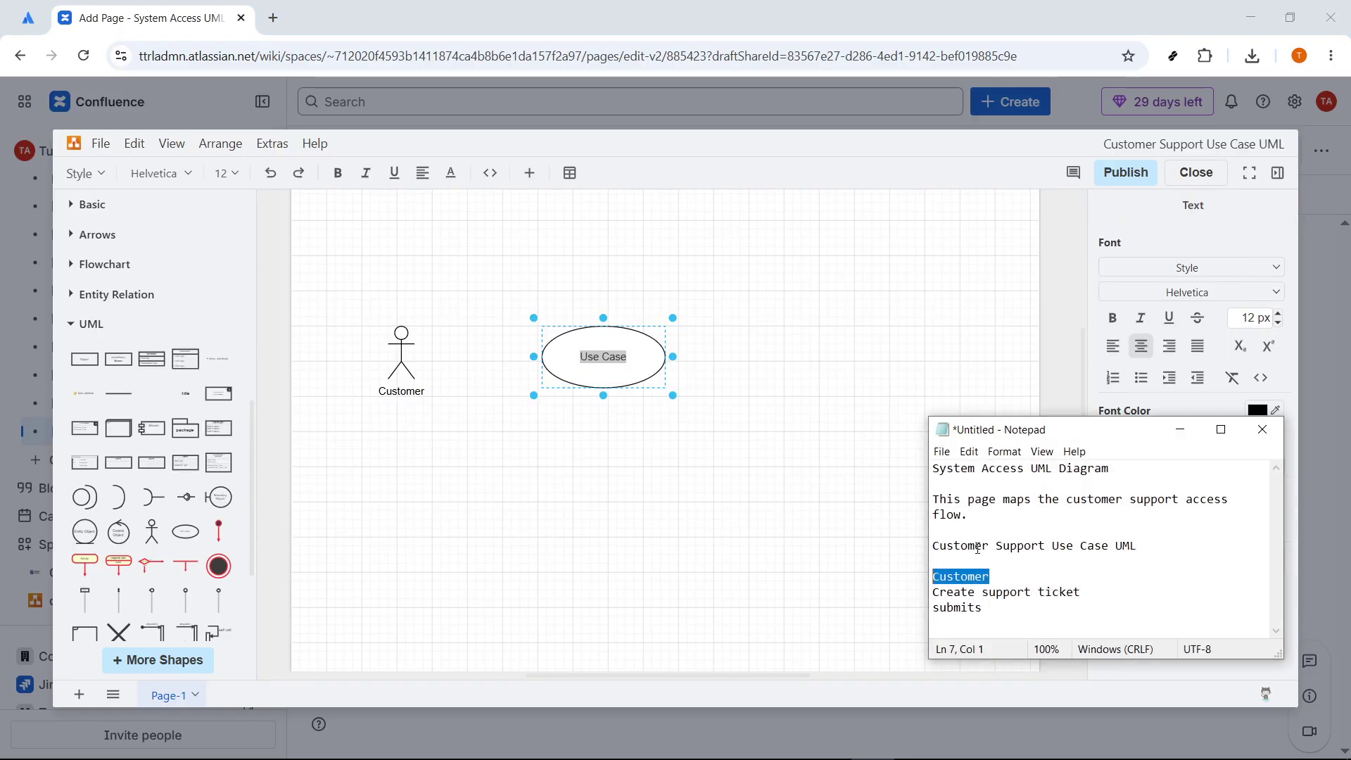
drag(1083, 591, 921, 591)
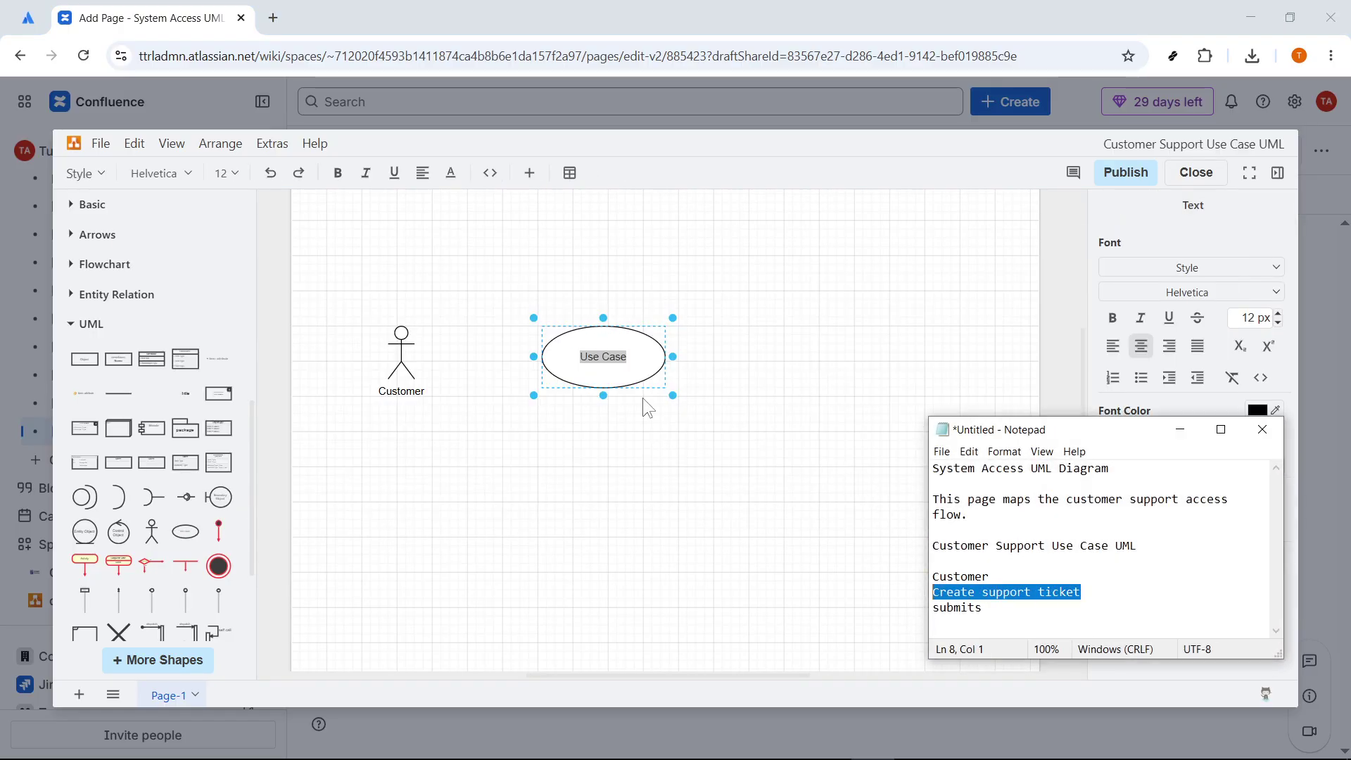
key(ctrl+c)
click(630, 350)
key(ctrl+v)
drag(623, 359, 733, 360)
click(574, 422)
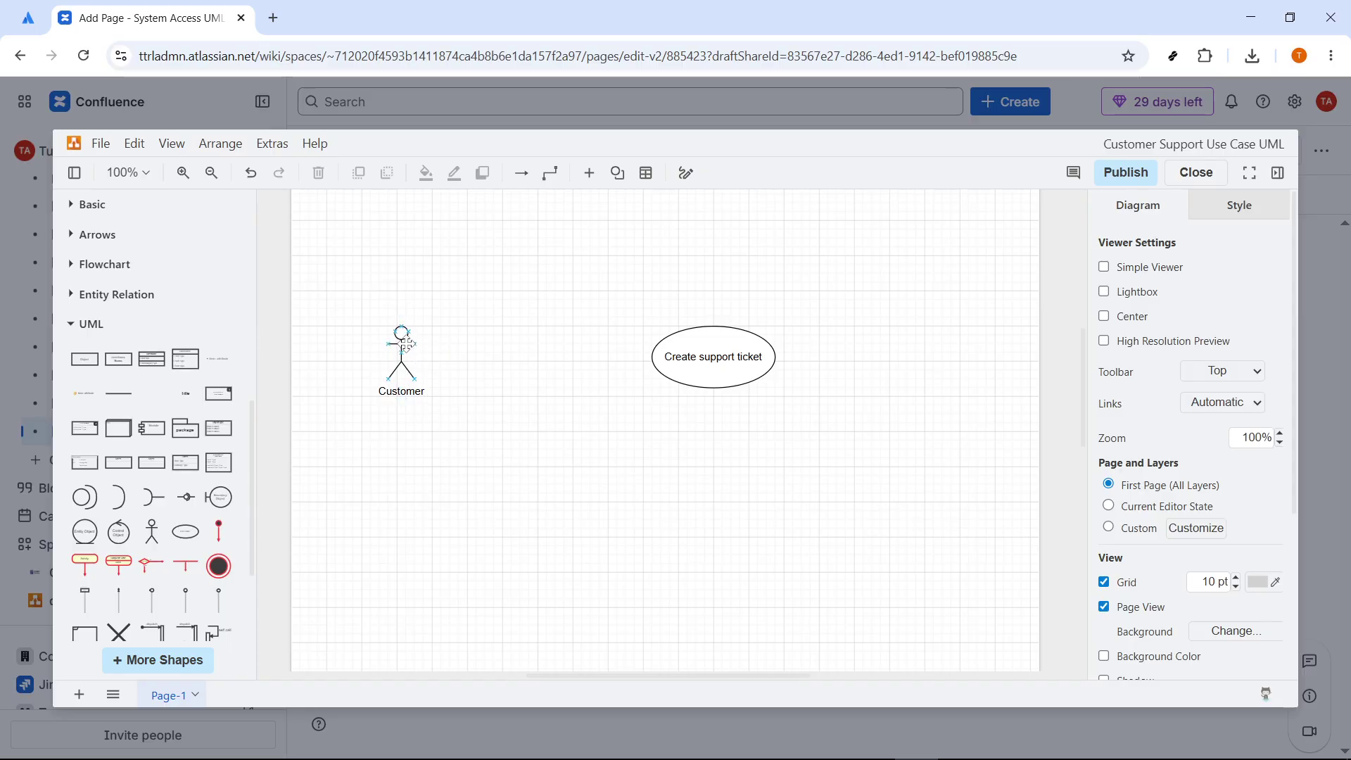
Connect the Customer actor to the "Create support ticket" ellipse with an arrow and make the connector curved.
drag(432, 352, 651, 357)
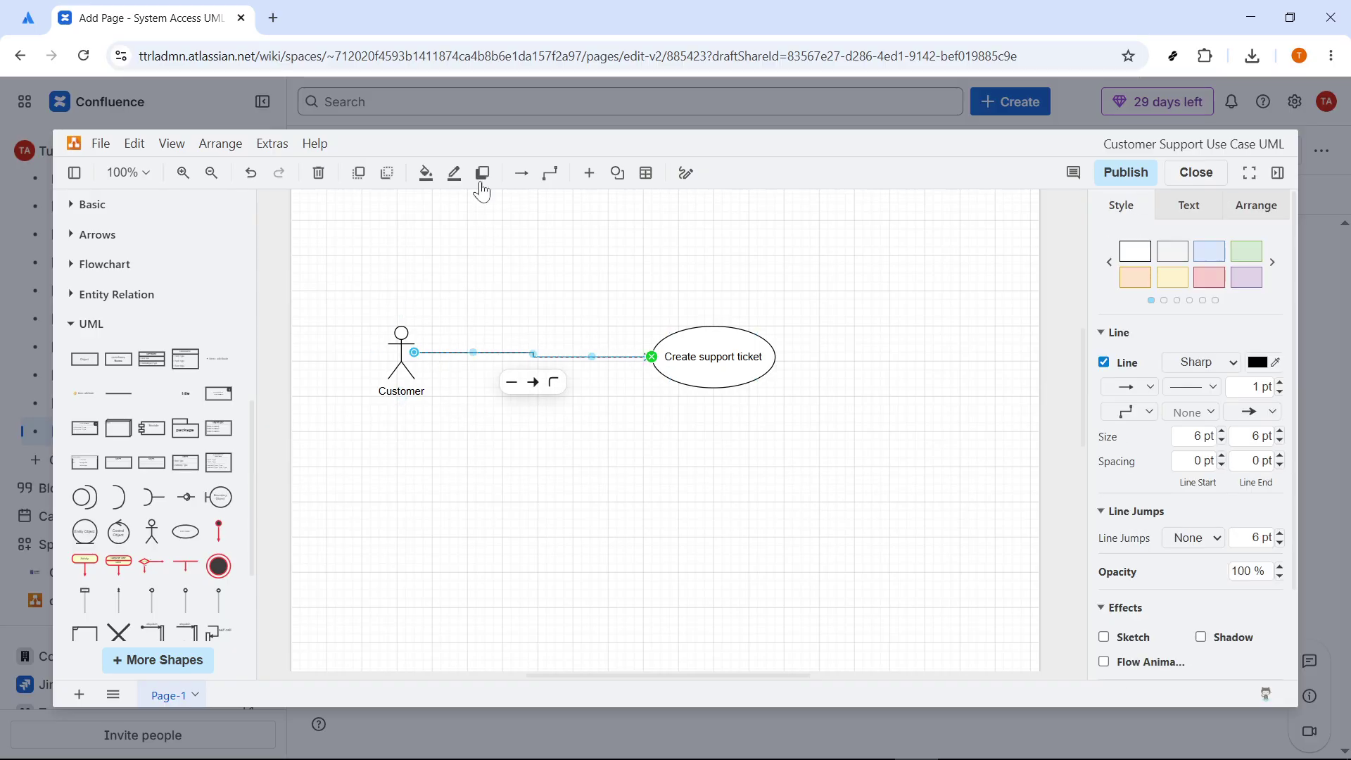
click(550, 172)
click(551, 350)
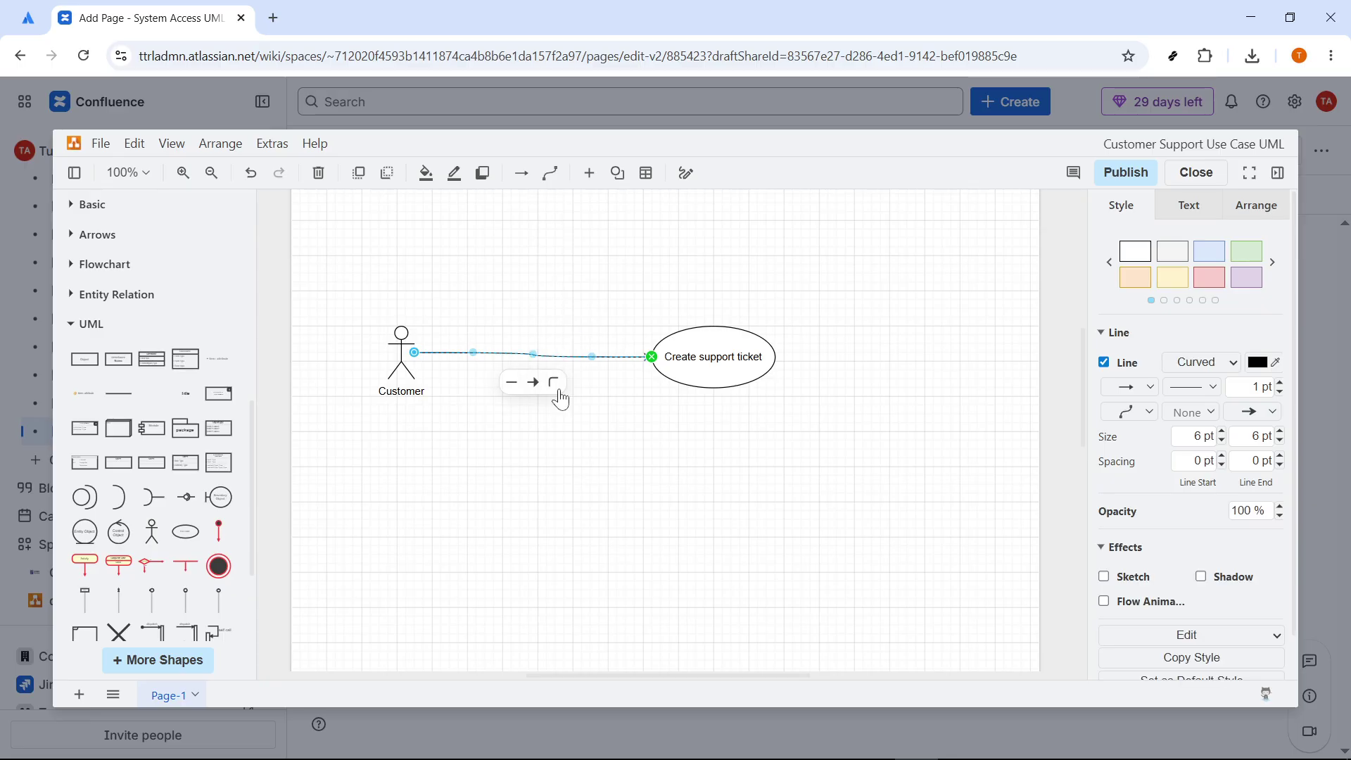
click(529, 371)
Label the connector between Customer and "Create support ticket" with "submits", copying the word from the Notepad notes.
double_click(536, 352)
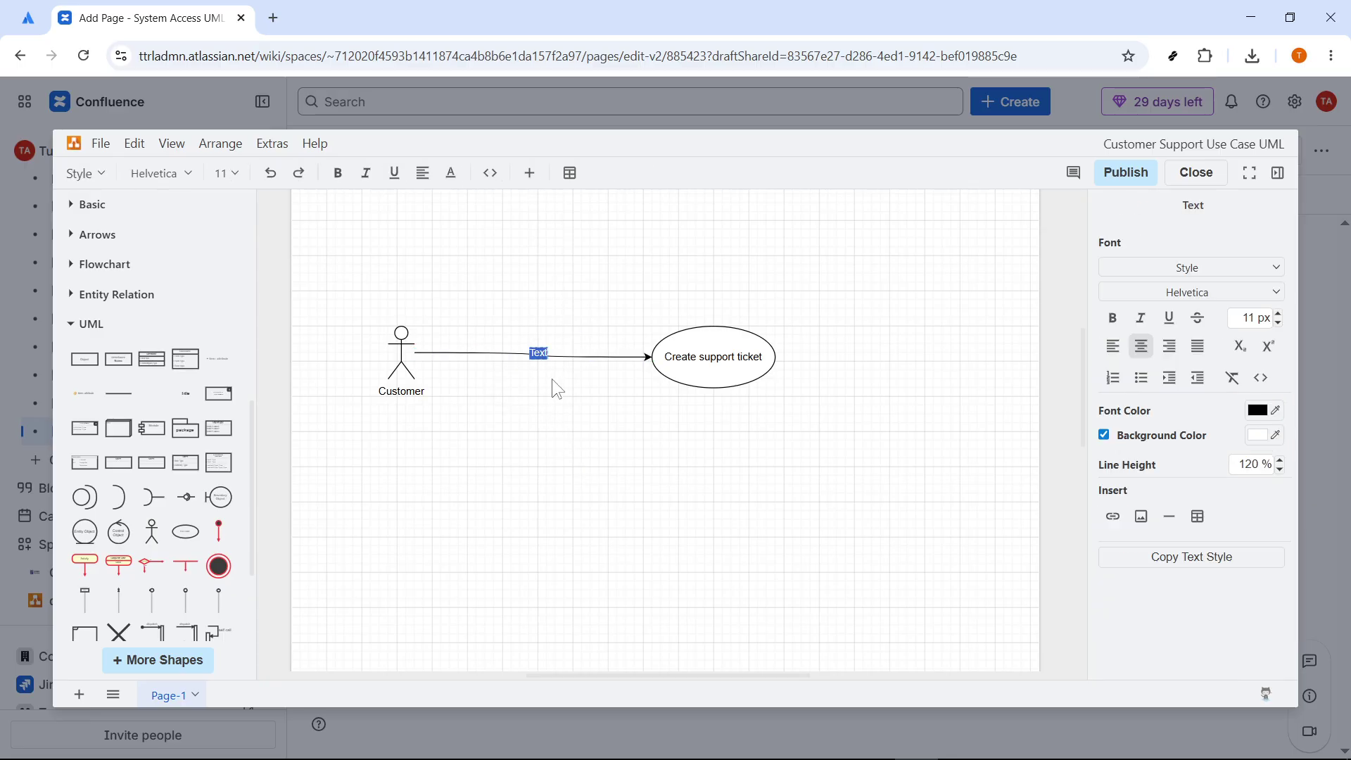
key(alt+Tab)
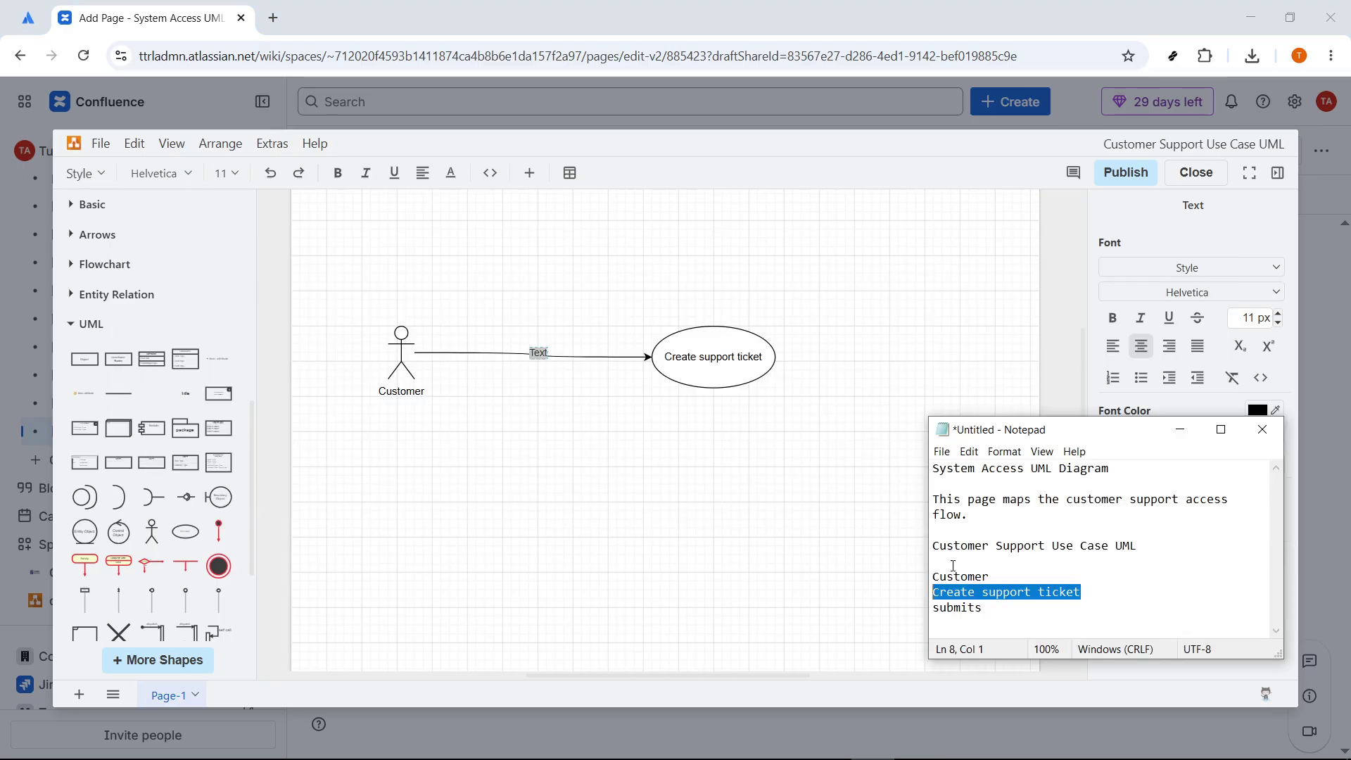
drag(1042, 611, 935, 607)
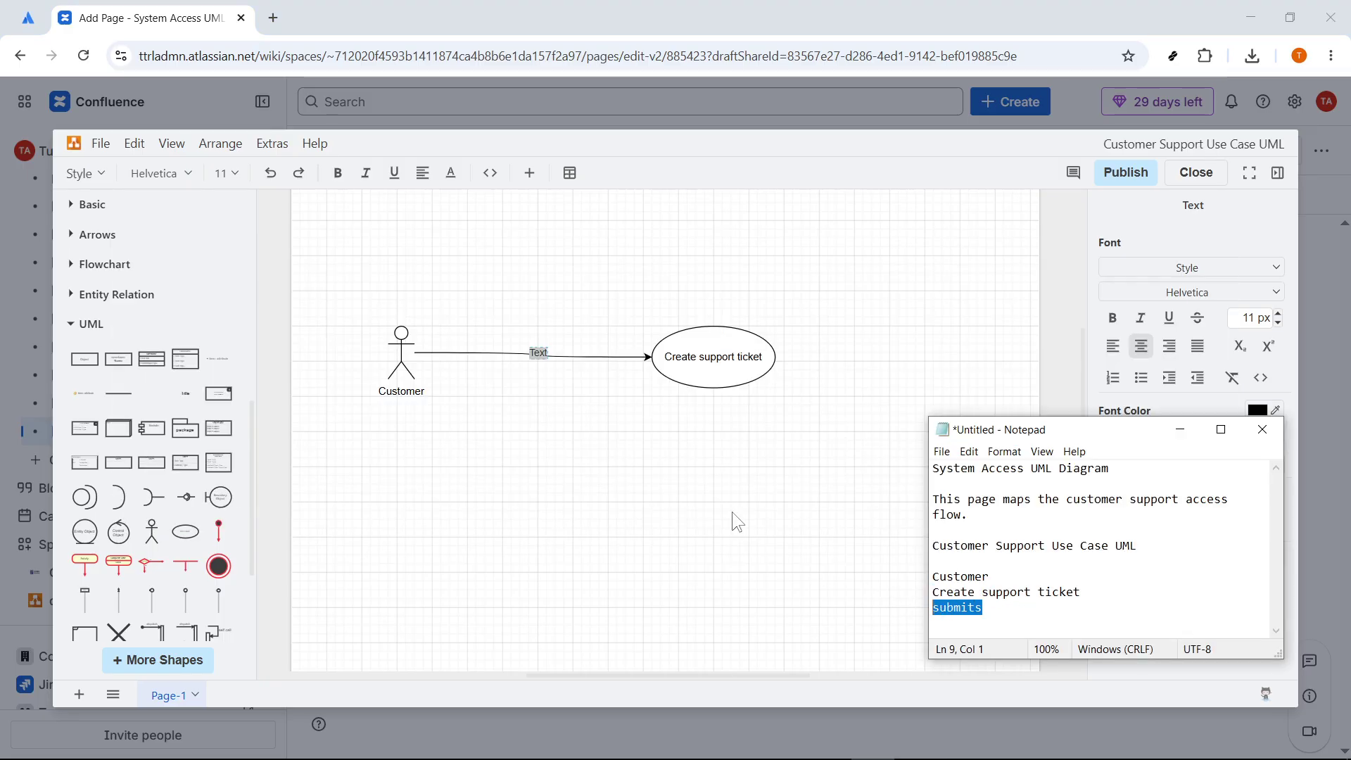
click(567, 381)
click(539, 353)
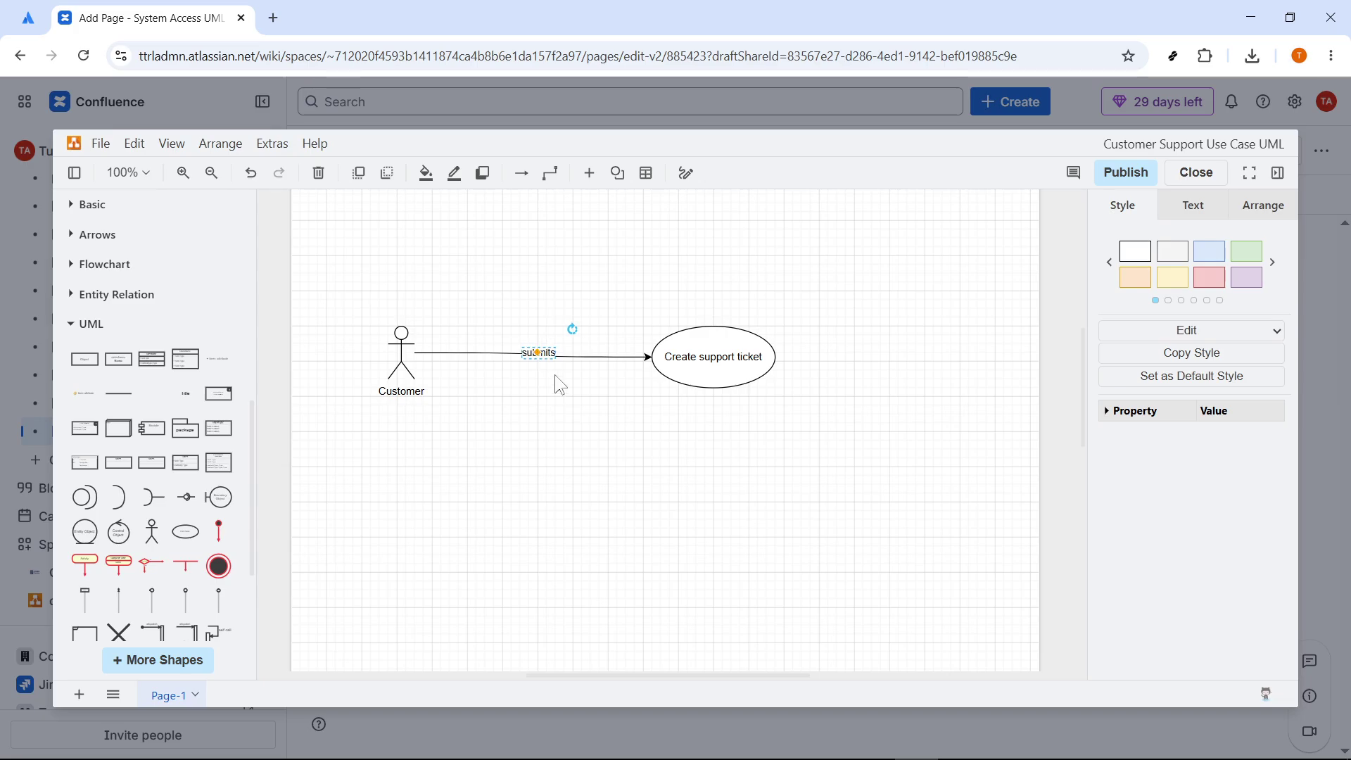
click(557, 398)
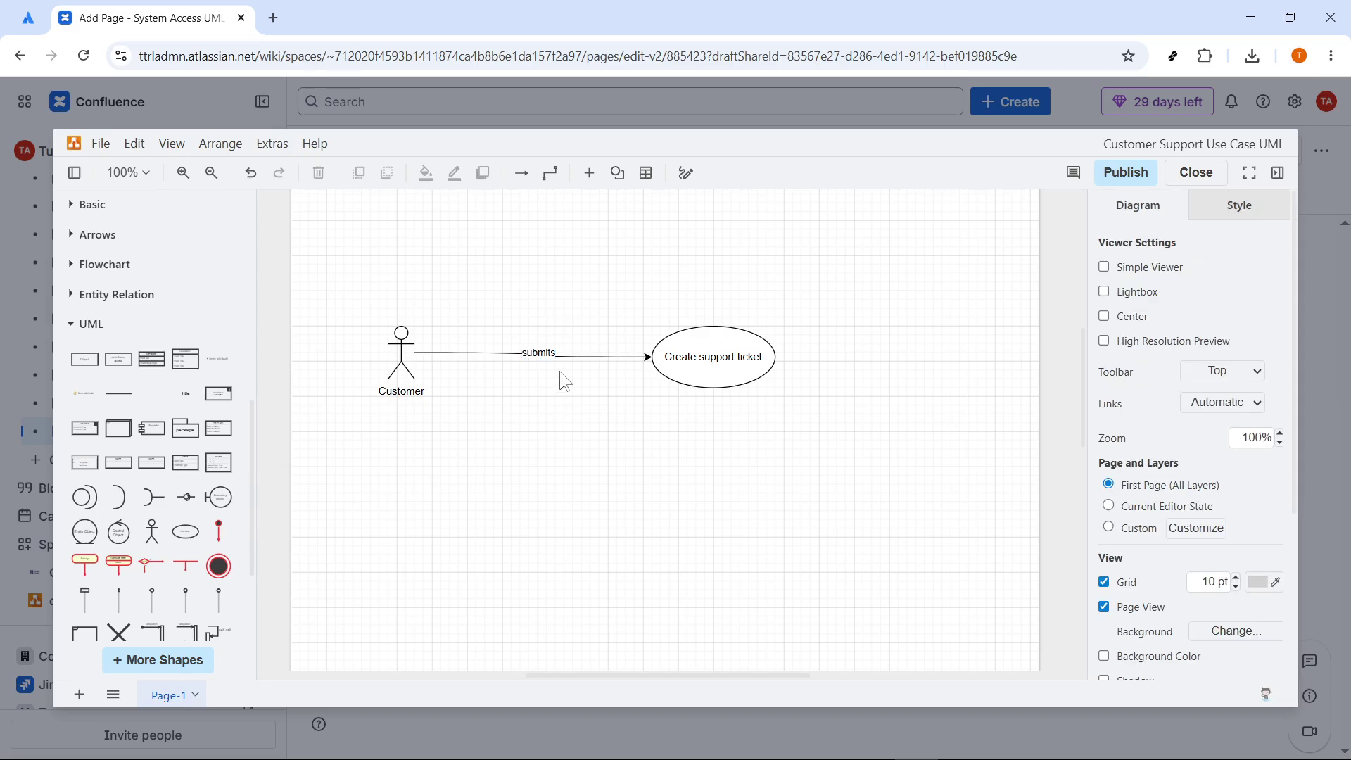
Nudge the "Create support ticket" ellipse up slightly to straighten the connector, and center the "submits" label on the line.
drag(716, 357, 719, 354)
click(588, 398)
scroll(518, 389, up, 2)
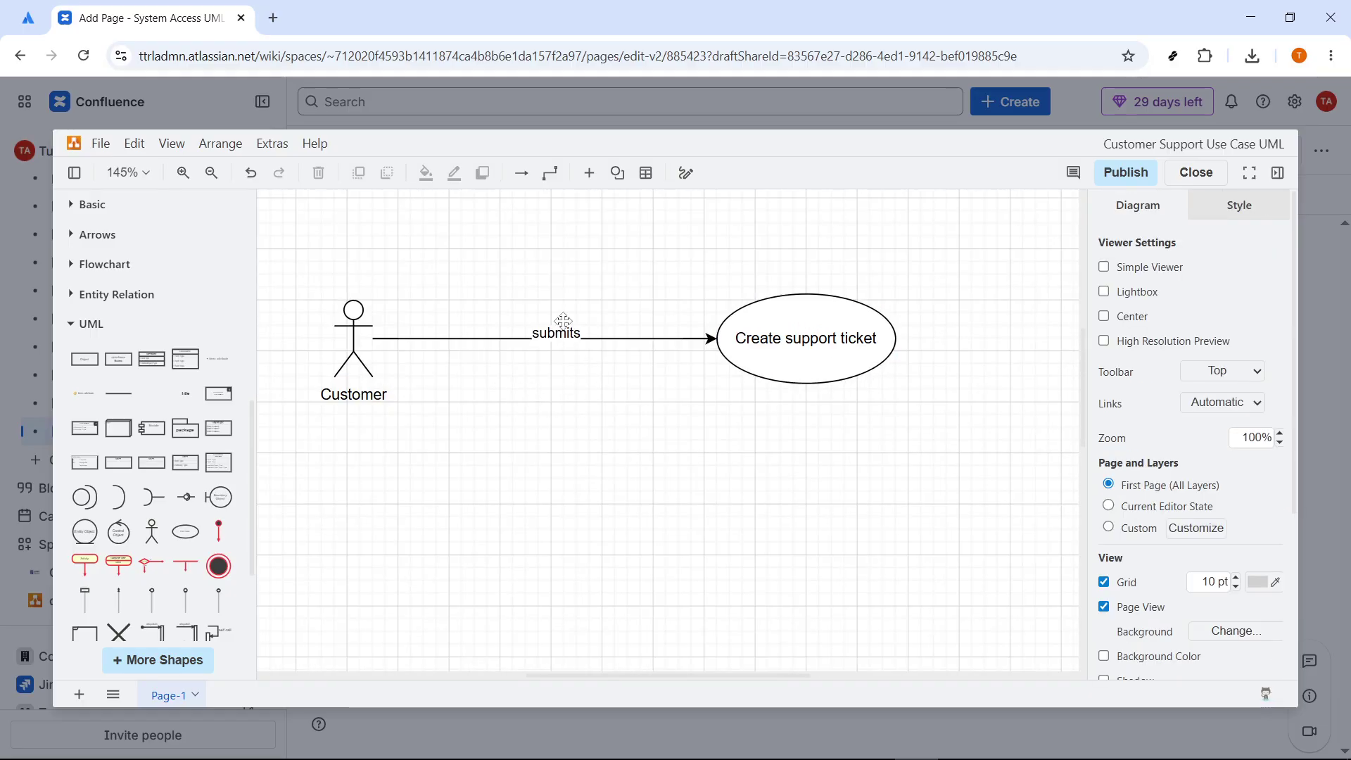
drag(557, 335, 555, 340)
click(601, 384)
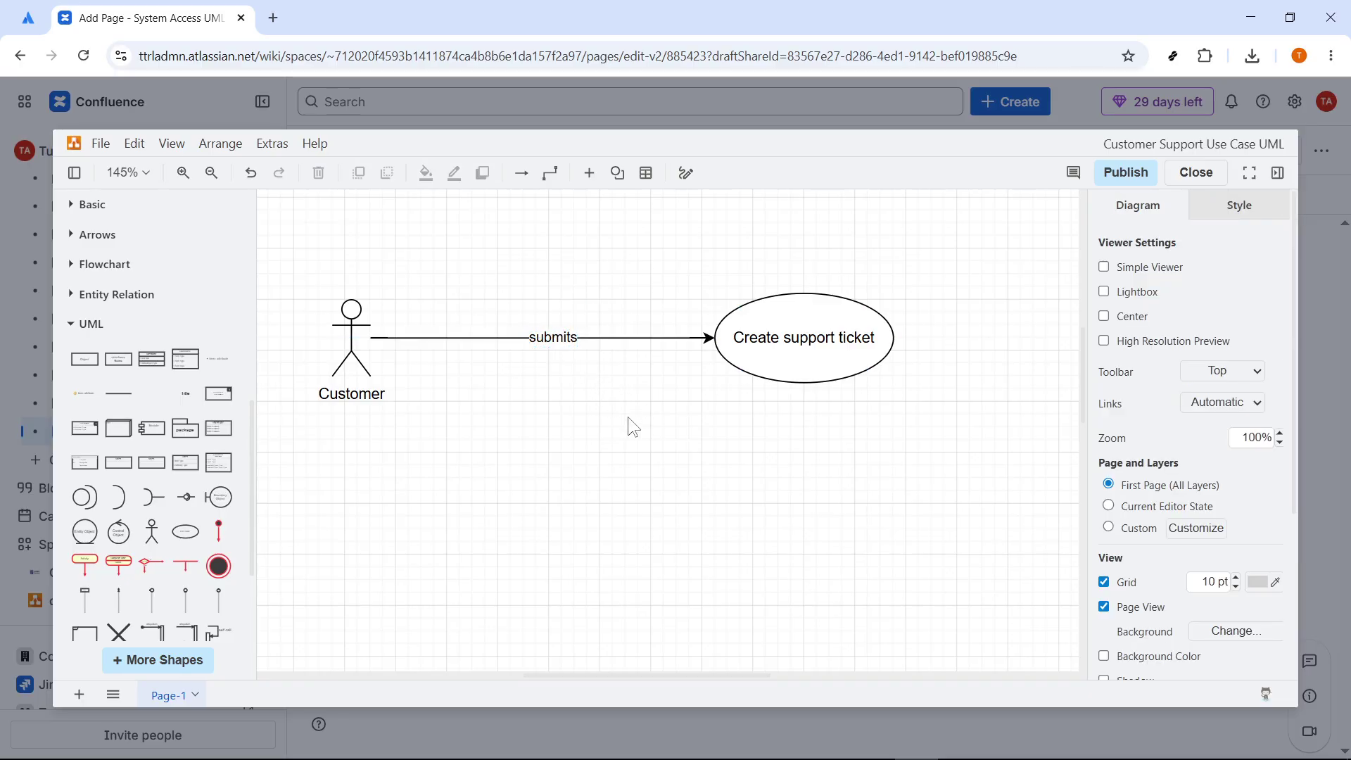
scroll(626, 419, down, 2)
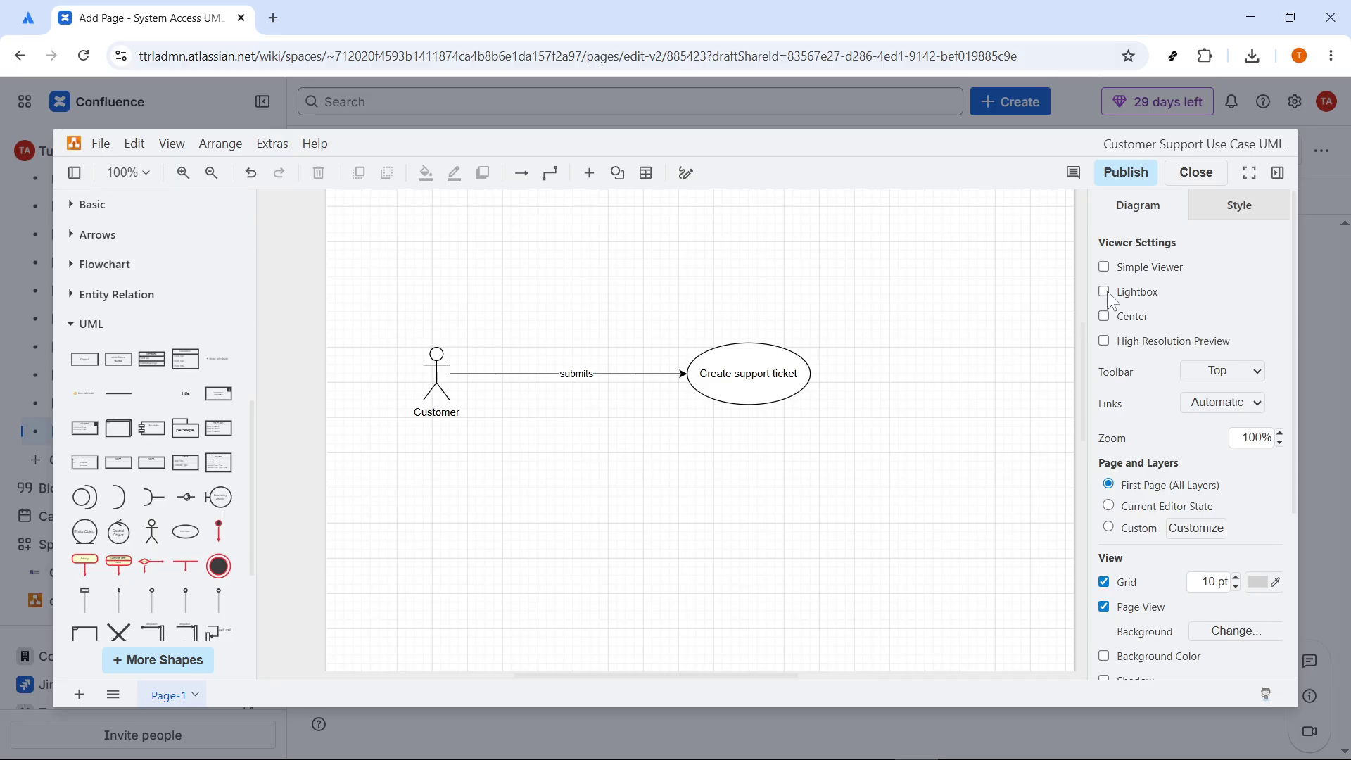
Publish the diagram into the page and check the page's publishing location and access options without publishing the page.
click(1128, 173)
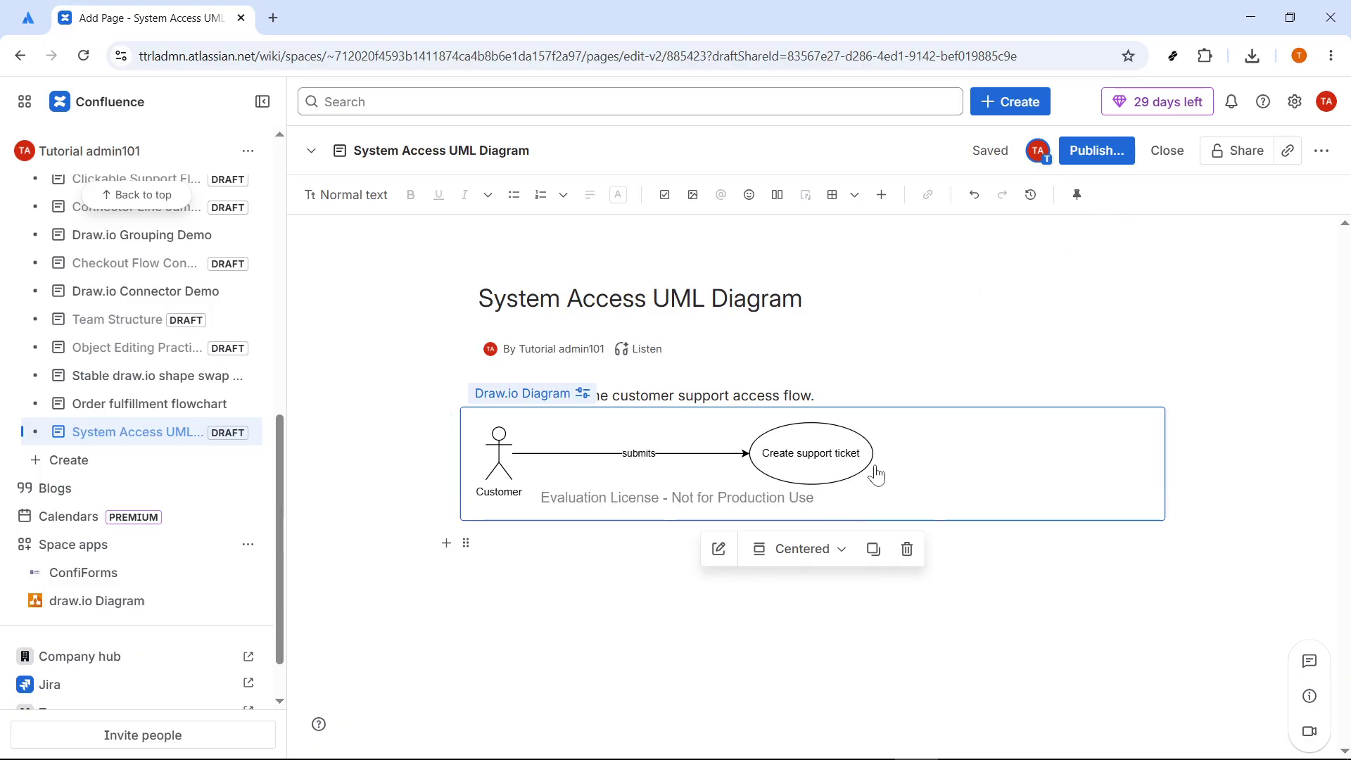
click(1093, 158)
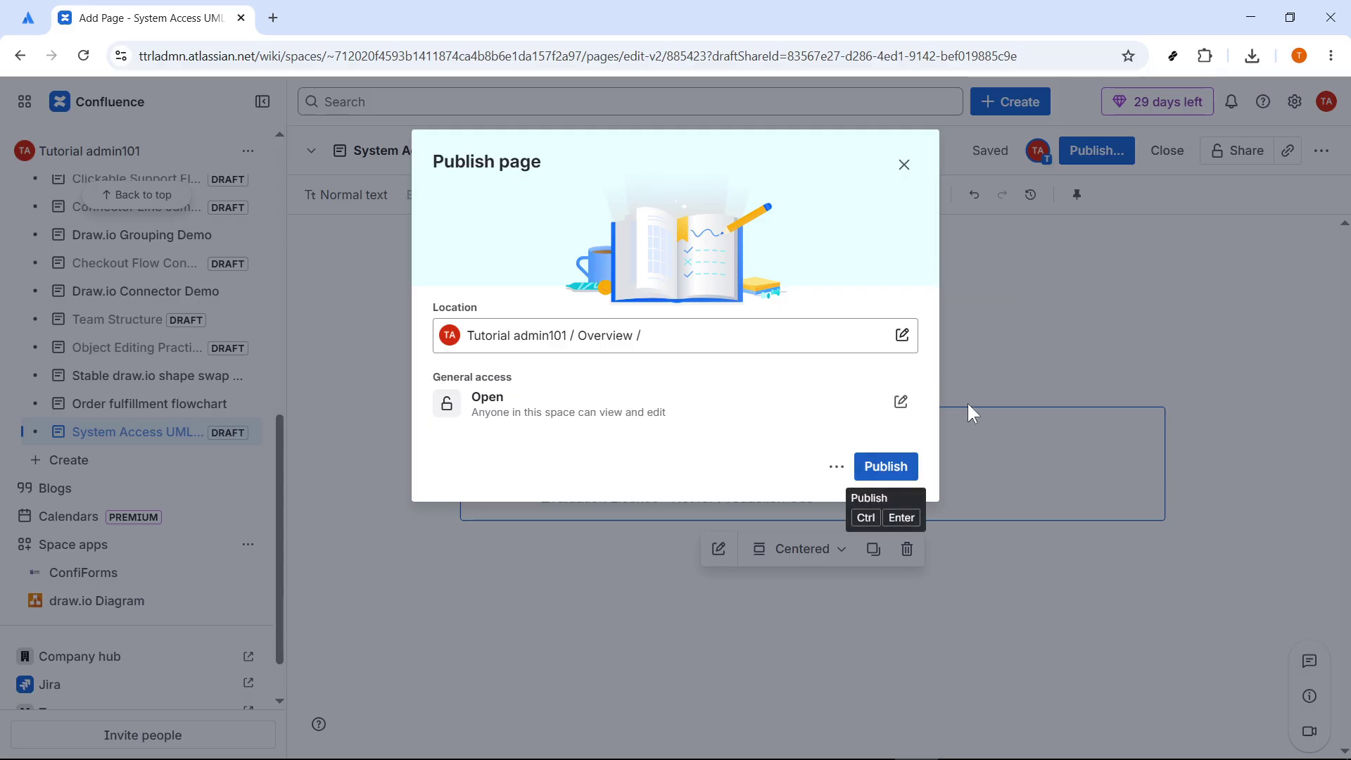
click(909, 169)
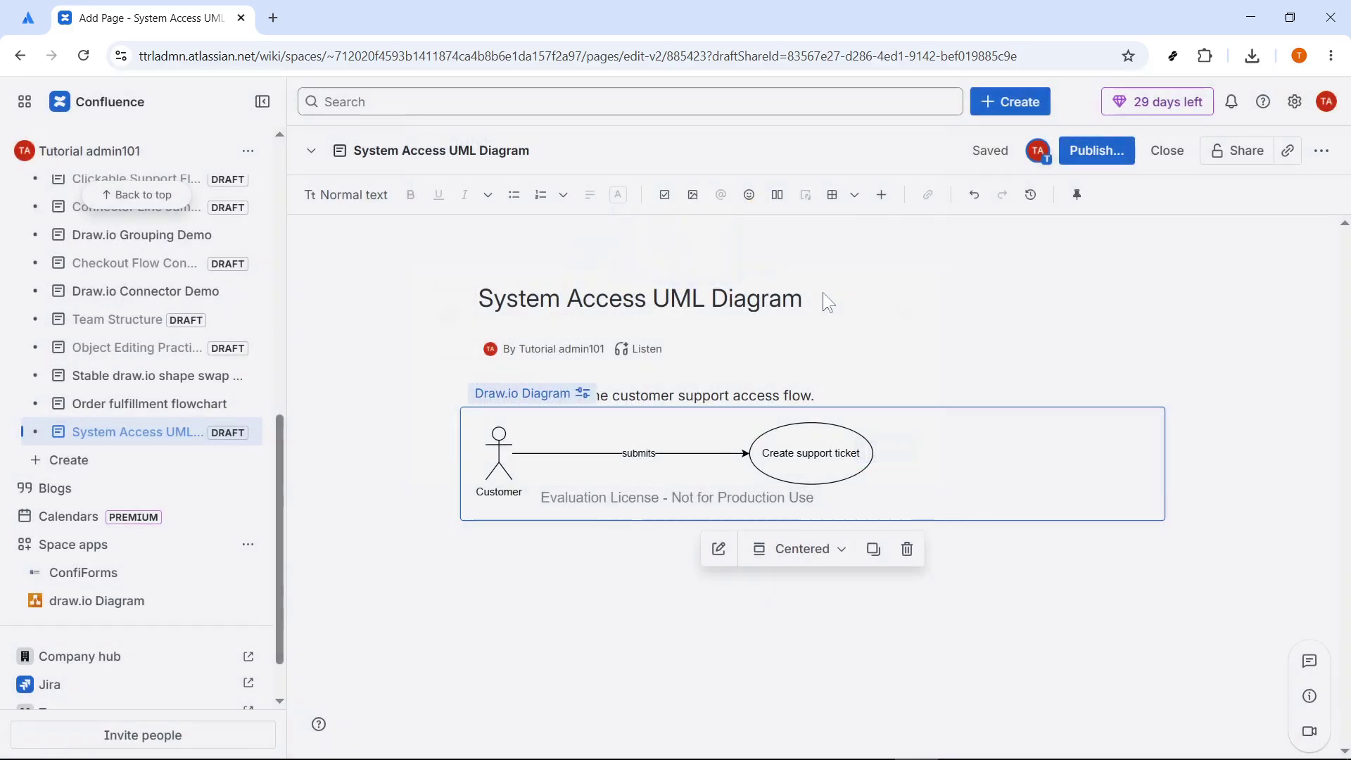
click(616, 576)
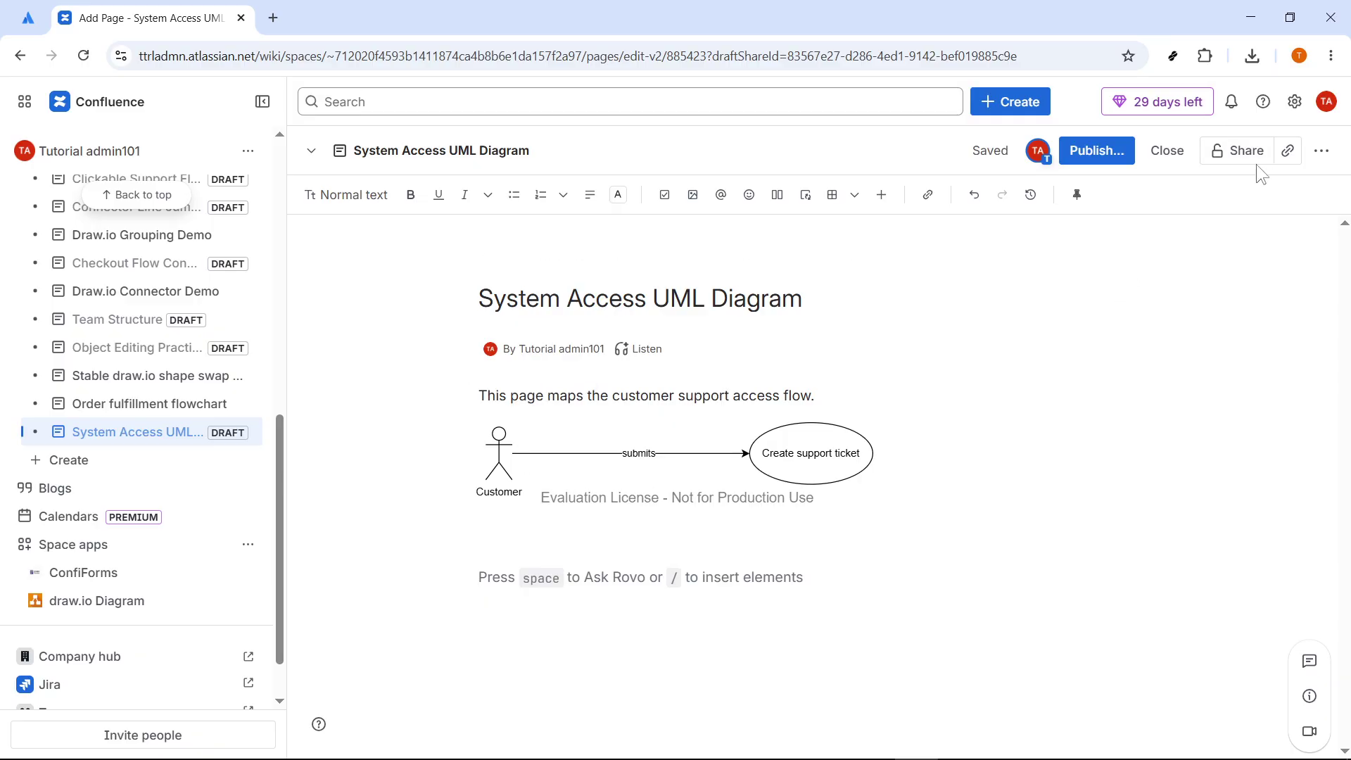
Preview the draft page and inspect how the embedded use case diagram displays.
click(1321, 151)
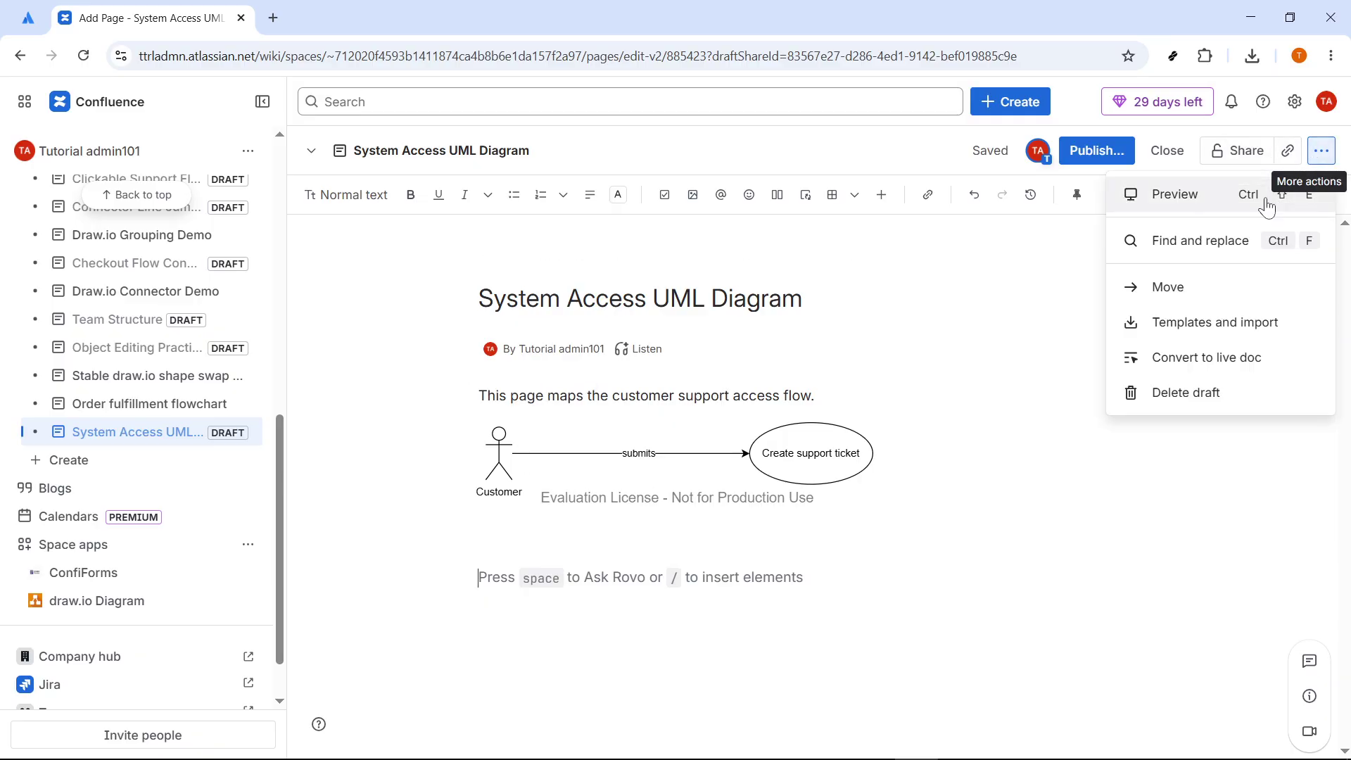
click(1164, 204)
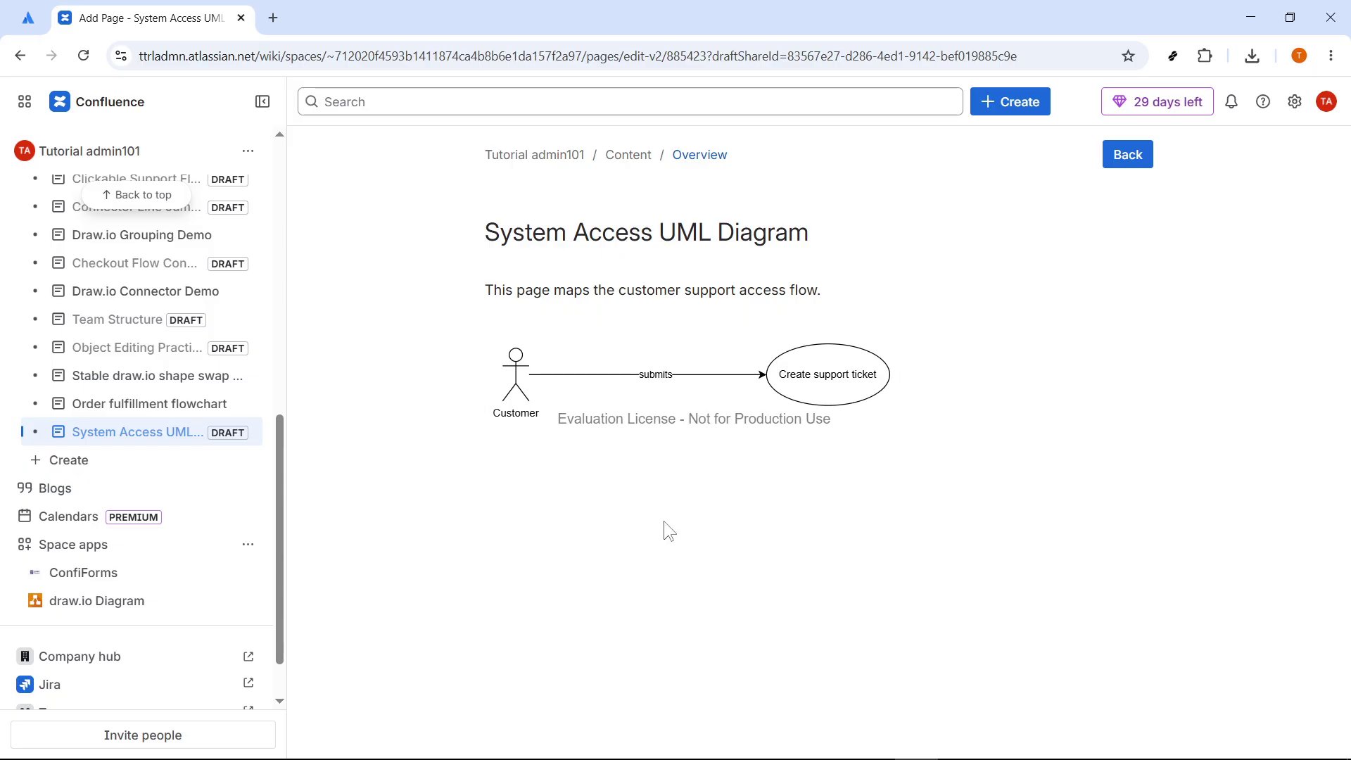
mouse_move(633, 426)
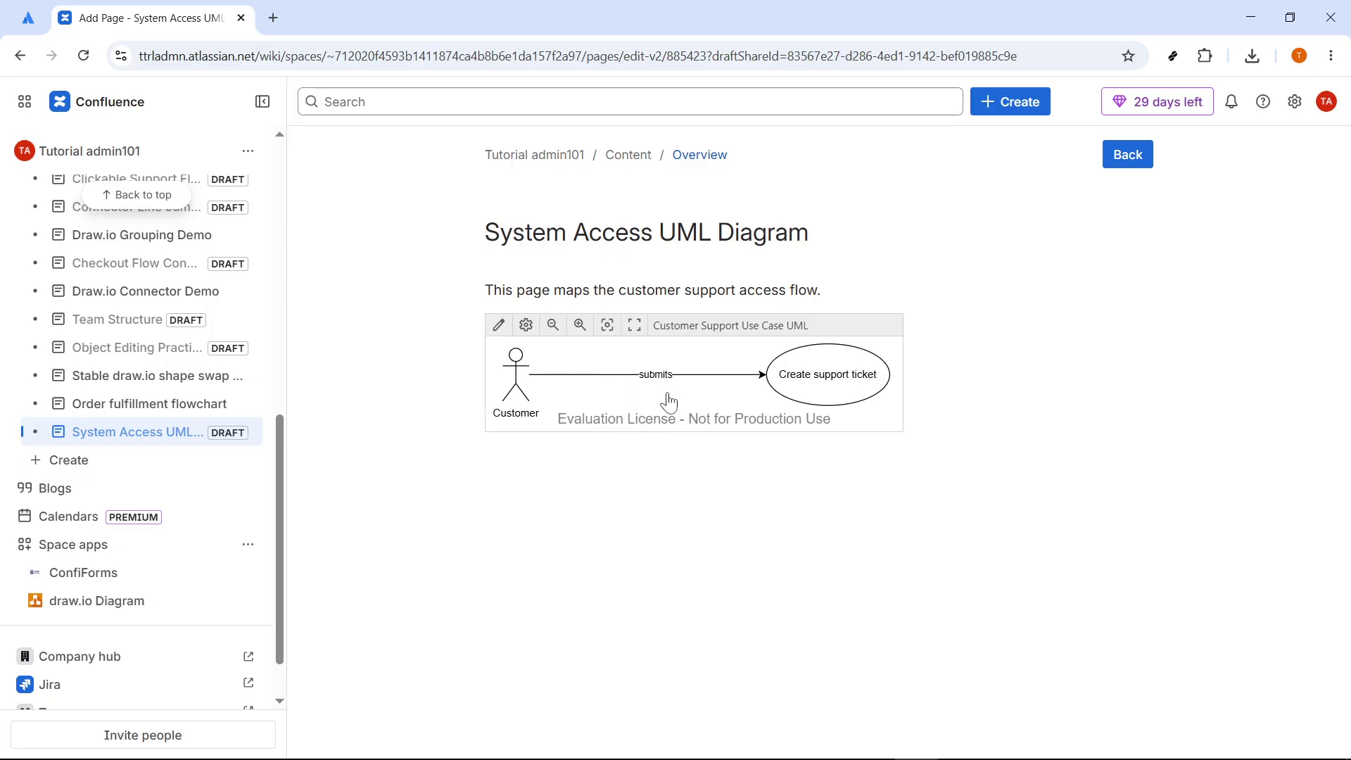